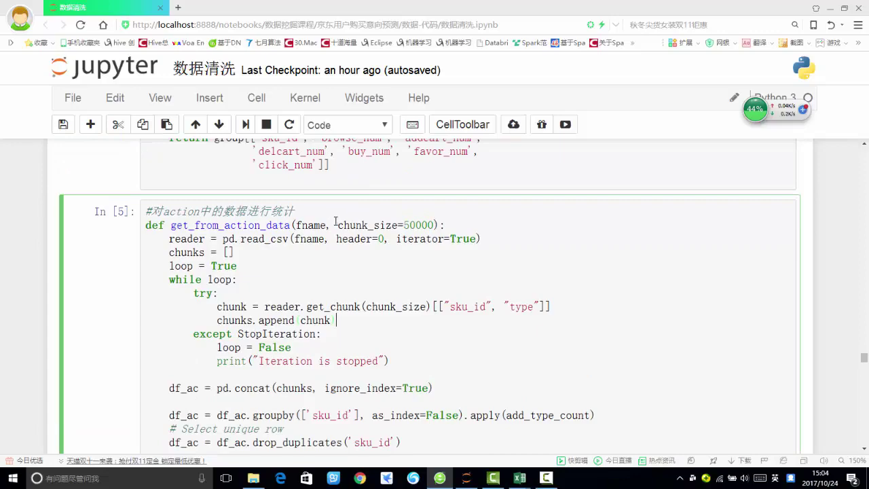
Step: Review the notebook code from get_from_action_data through the item_behavior merge and the item_table head output
scroll(359, 280, "down", 4)
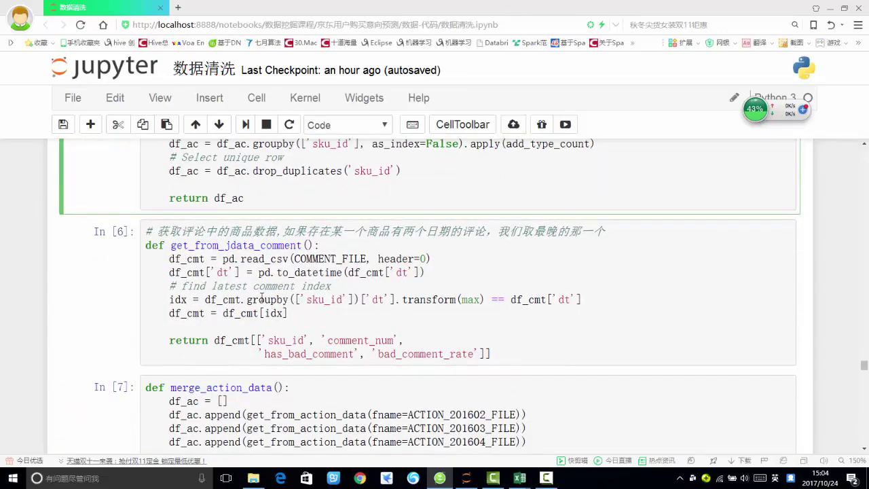
left_click(300, 314)
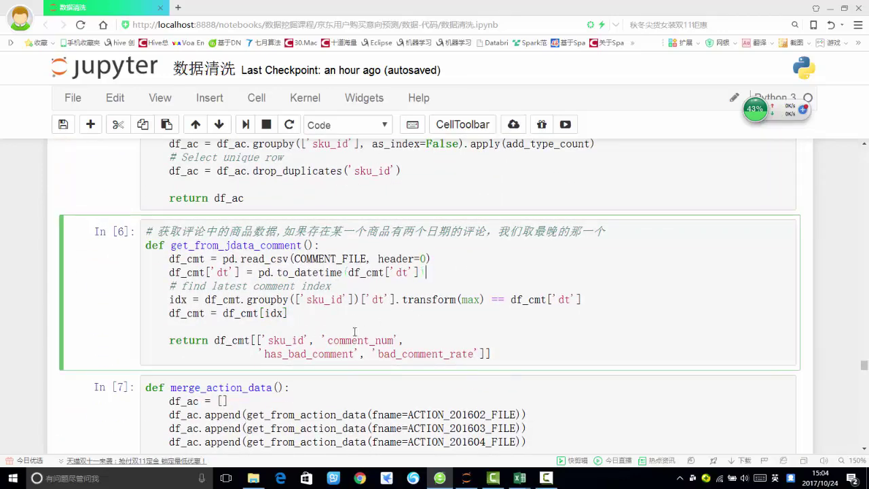
scroll(363, 273, "down", 2)
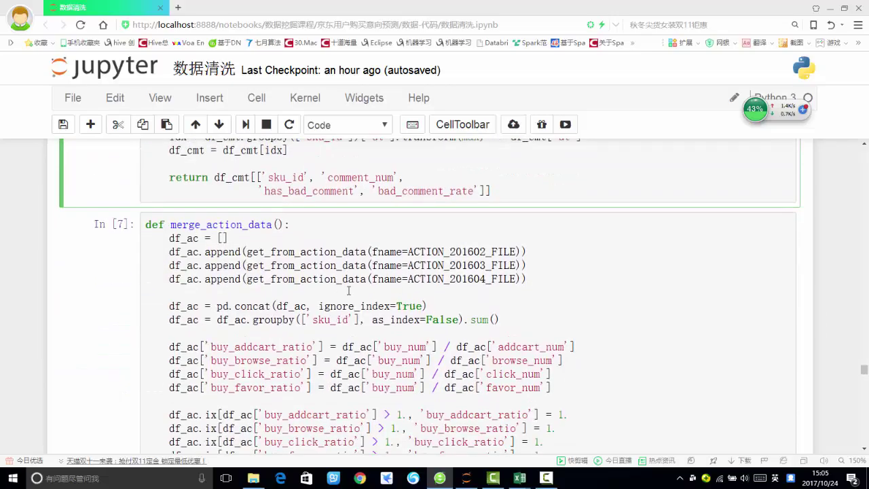
scroll(331, 281, "down", 1)
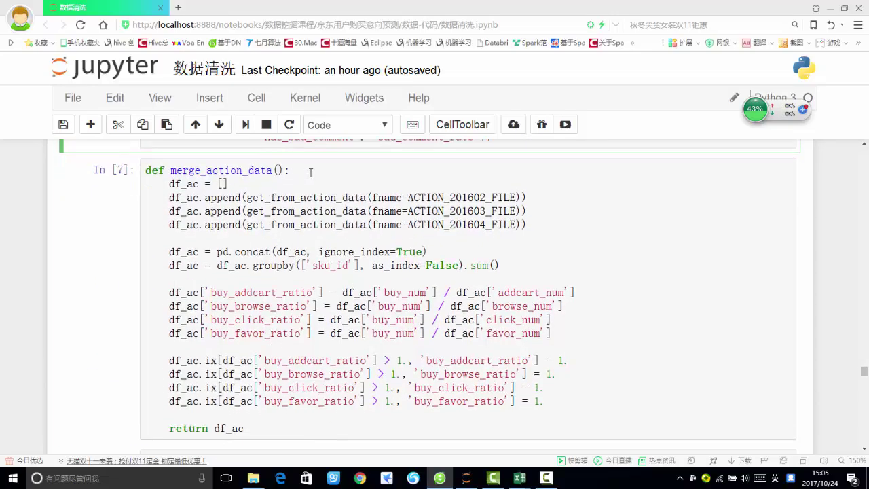
left_click(311, 173)
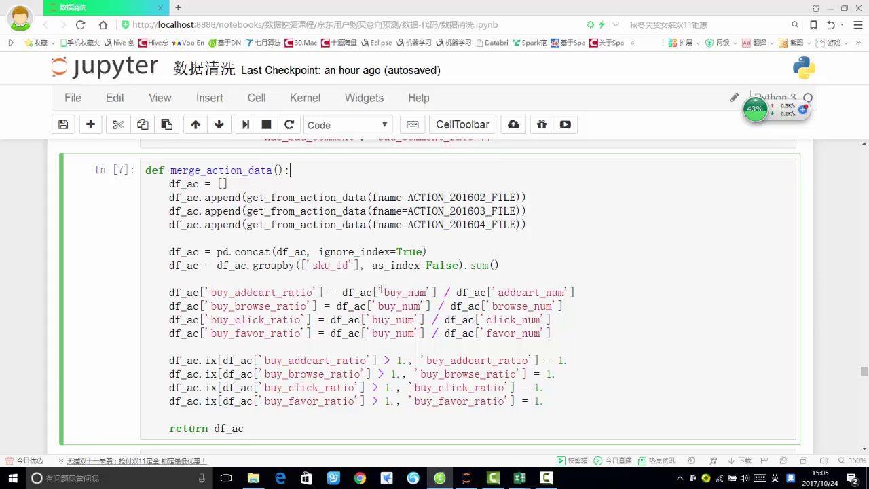
left_click_drag(379, 293, 427, 291)
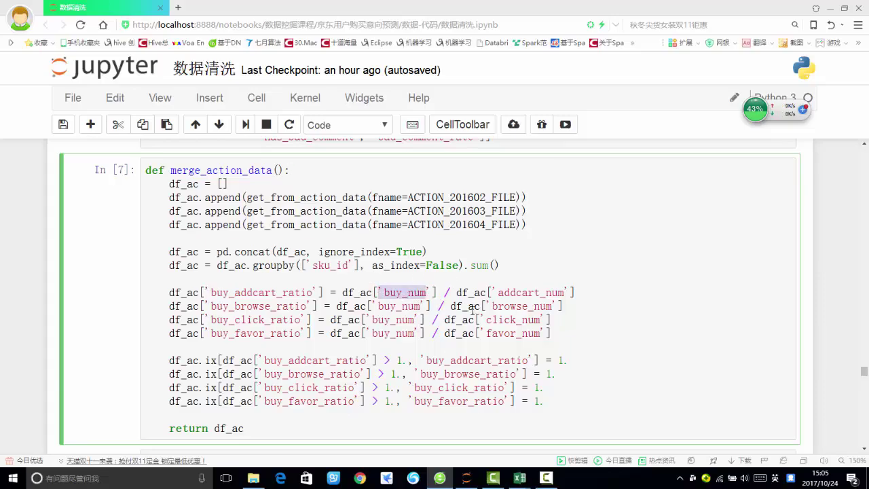
scroll(294, 373, "down", 3)
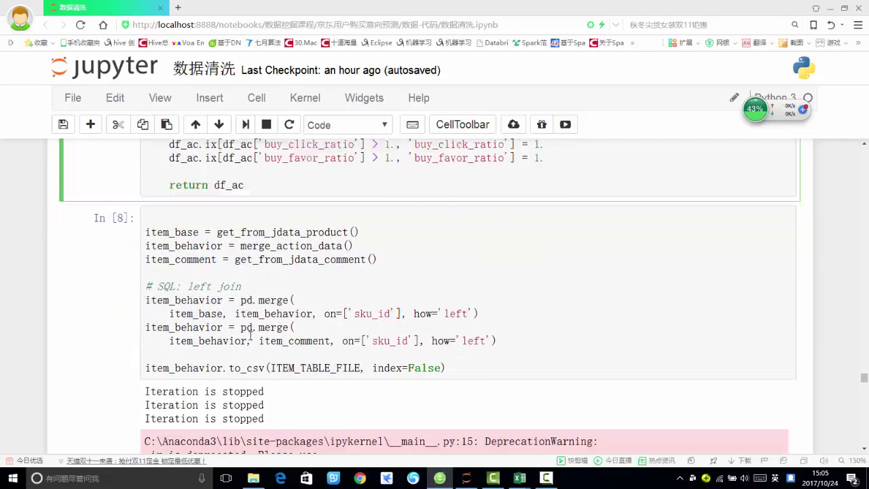
scroll(368, 330, "down", 2)
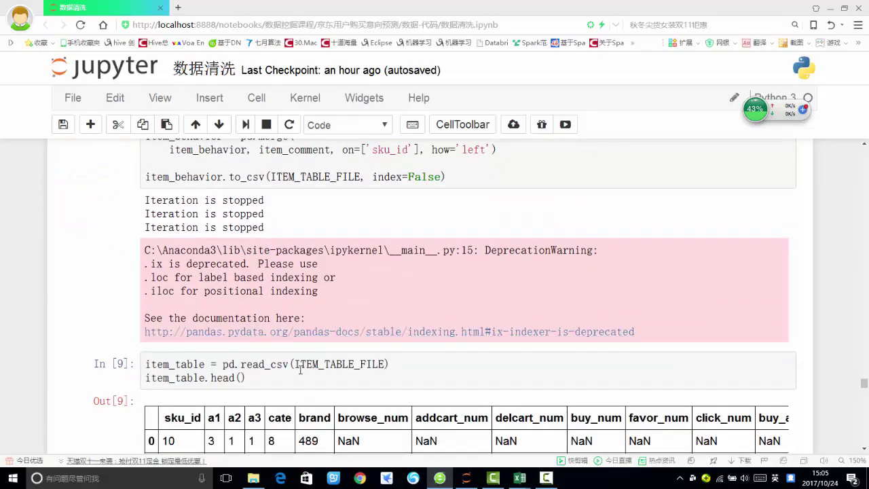
scroll(316, 370, "down", 3)
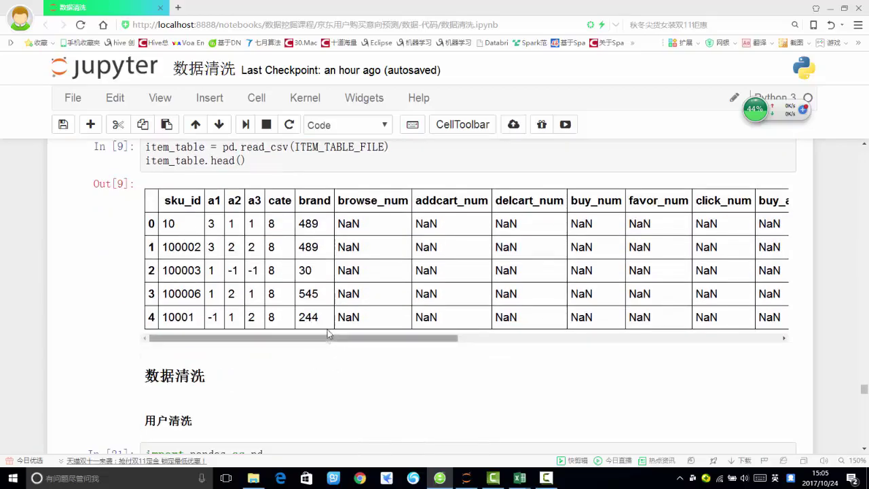
left_click(333, 342)
mouse_move(334, 341)
left_mouse_down()
mouse_move(591, 347)
mouse_move(333, 342)
left_mouse_up()
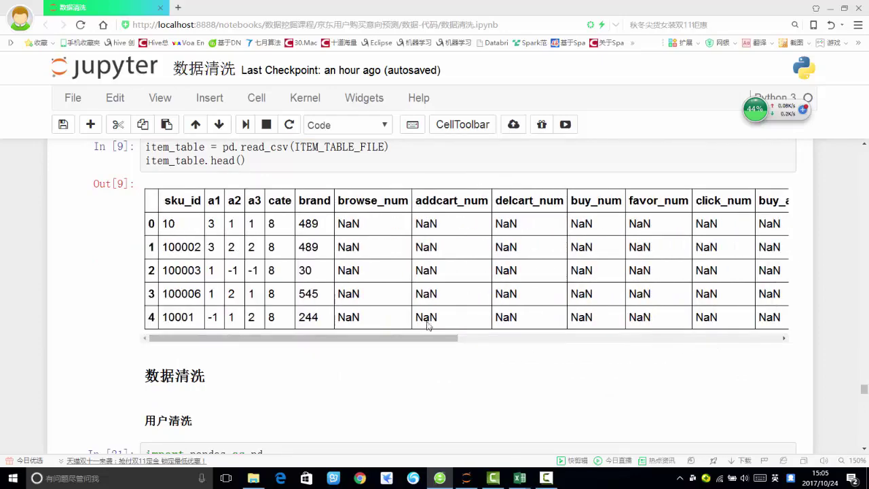
Step: Switch to File Explorer and open Item_table.csv from the data folder in Excel, dismissing the reopen request
mouse_move(253, 480)
left_click(227, 455)
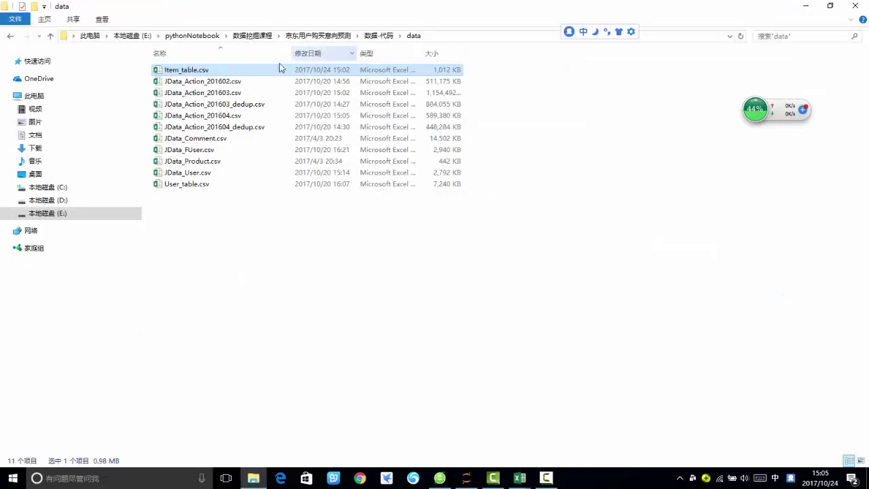
left_click(226, 150)
left_click(217, 184)
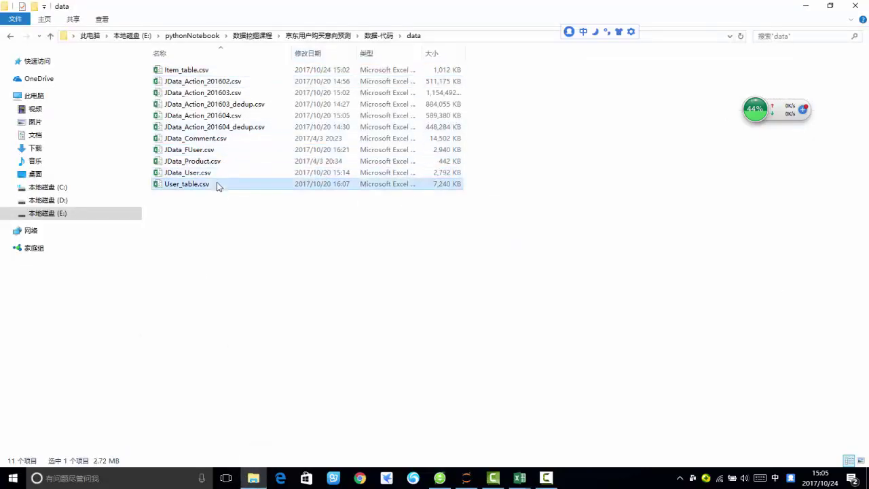
double_click(224, 73)
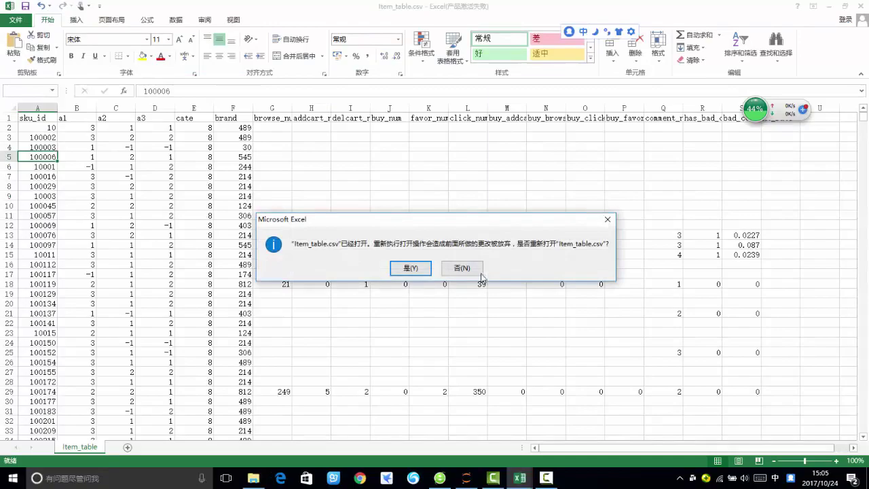
left_click(608, 218)
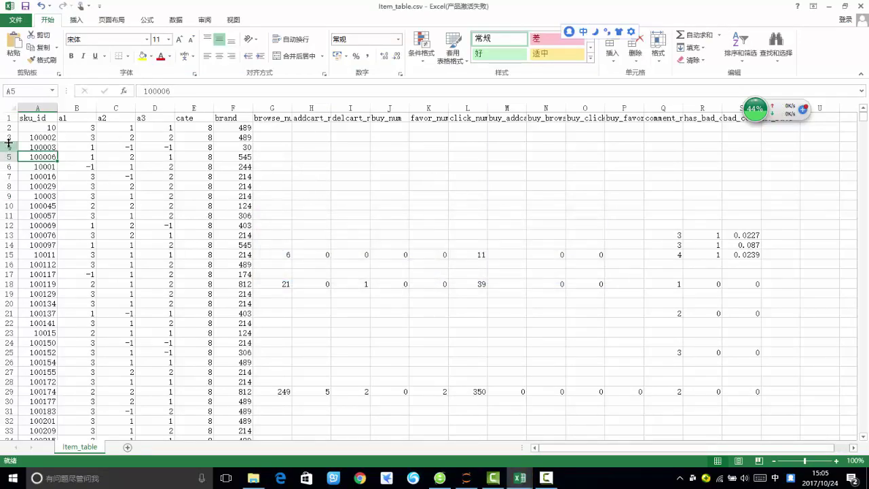
Step: Look through the Item_table rows to check which products have empty behaviour and comment columns
left_click(45, 195)
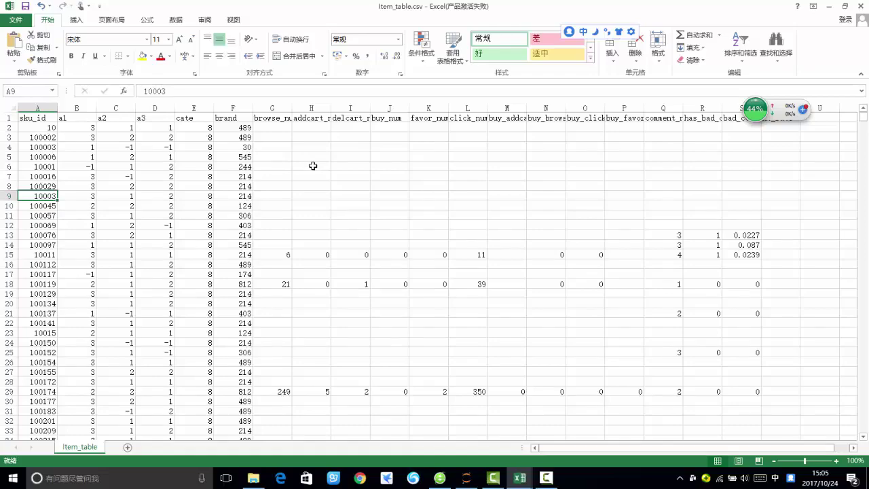
scroll(313, 166, "down", 20)
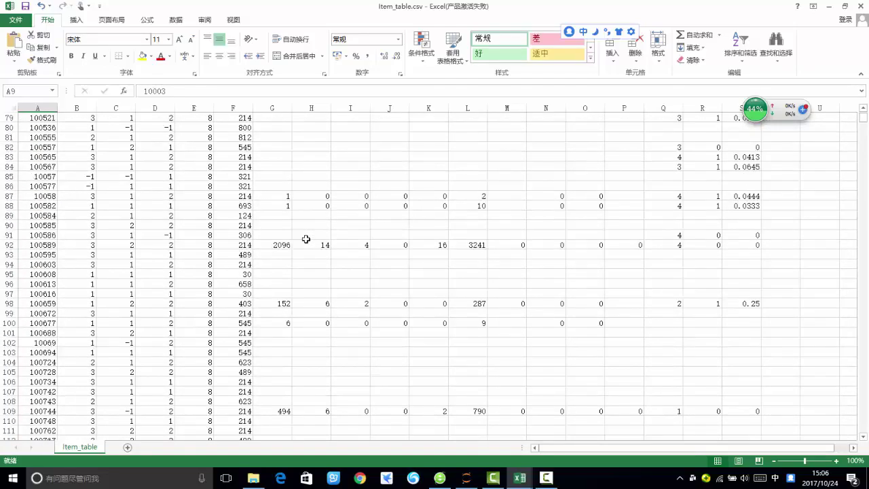
scroll(306, 239, "down", 8)
scroll(860, 120, "down", 8)
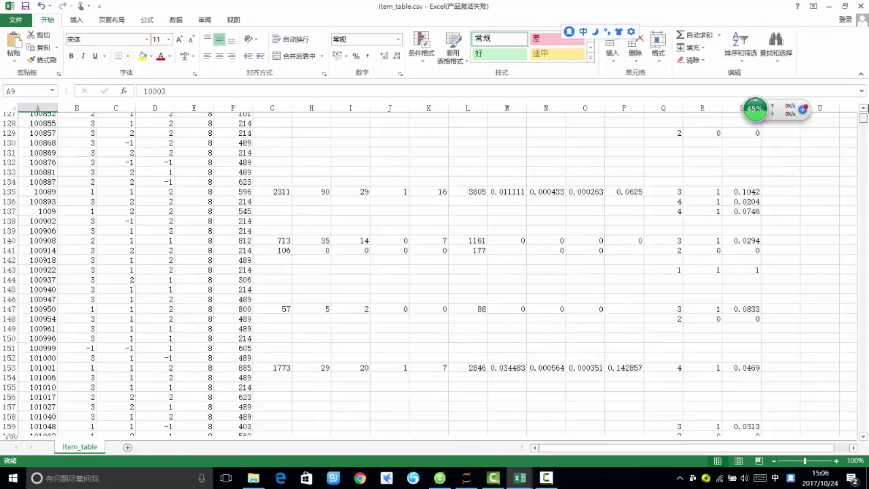
left_click_drag(863, 118, 863, 113)
Step: Take the sku_id 100002 from cell A3 of Item_table.csv and search for it in JData_Action_201603.csv
left_click(46, 136)
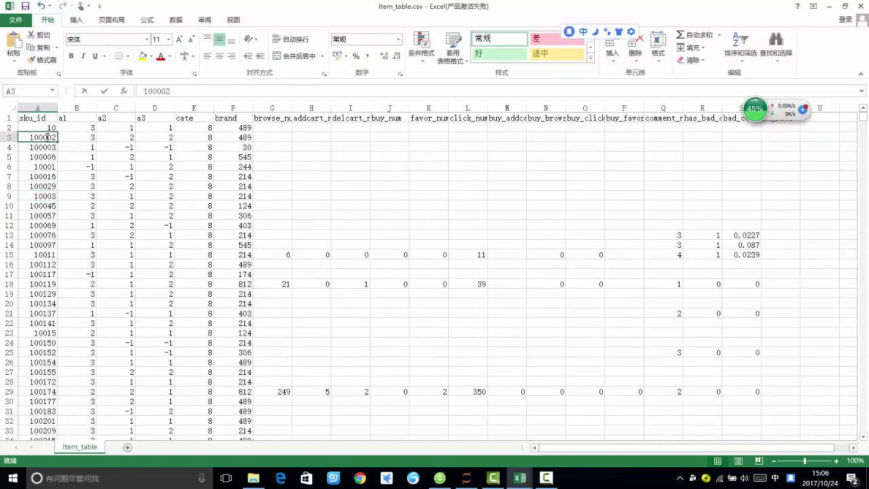
double_click(46, 136)
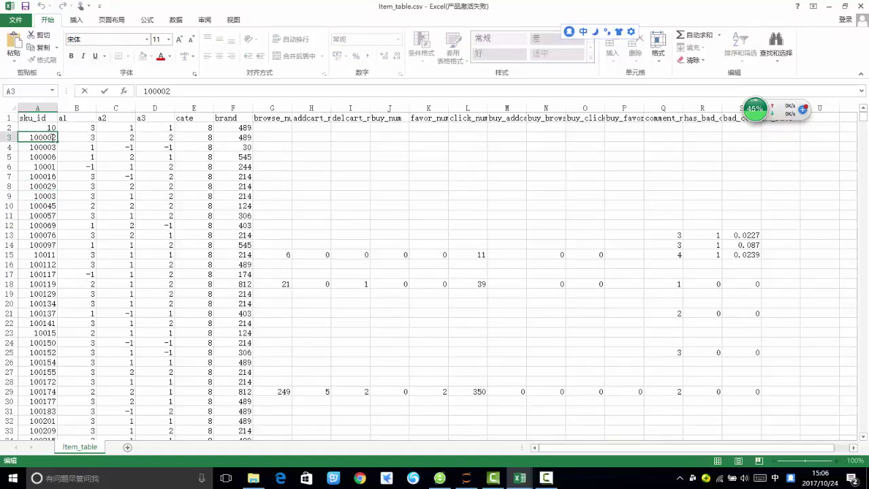
left_click_drag(56, 137, 28, 137)
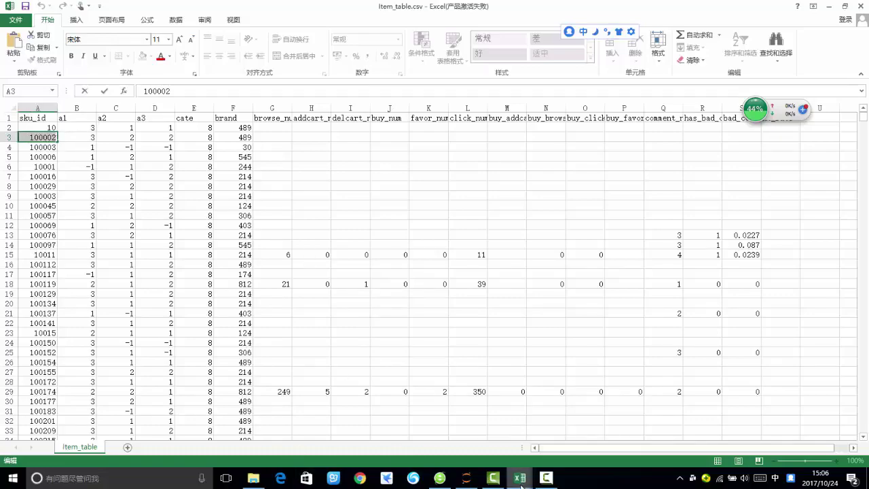
mouse_move(520, 482)
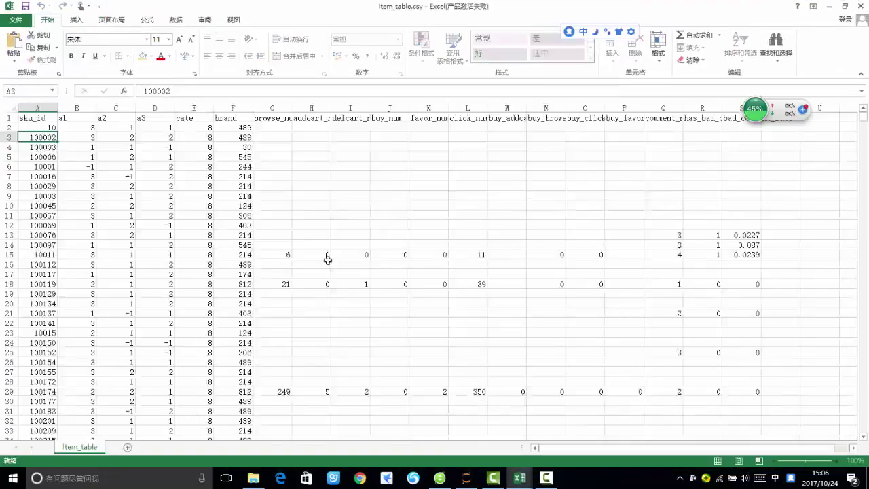
left_click(460, 428)
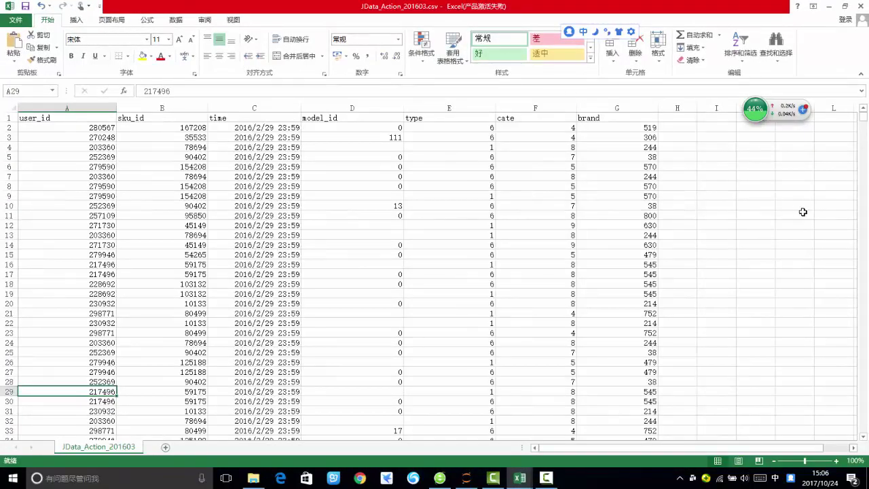
key("ctrl+f")
type("100002")
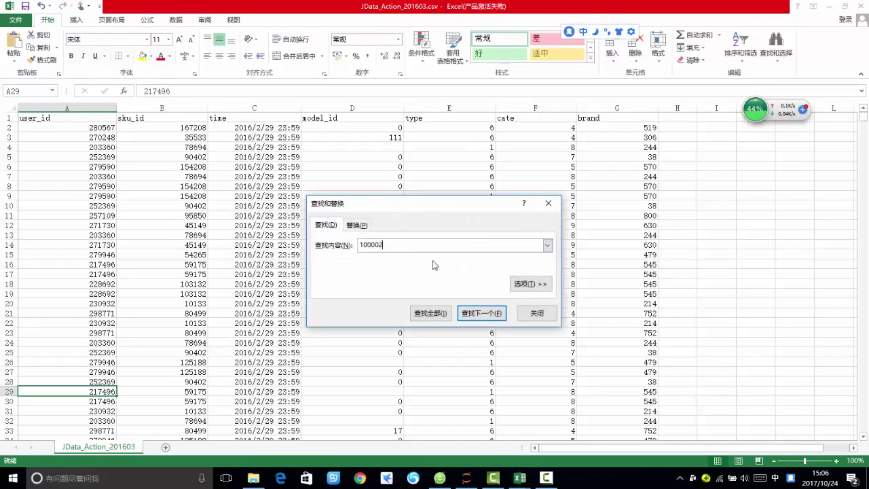
left_click(488, 316)
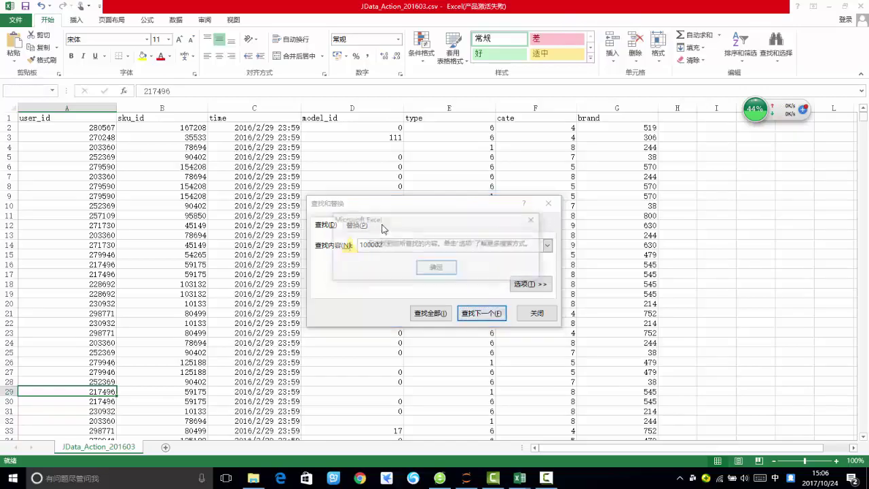
left_click(436, 269)
Step: Return to Item_table.csv, close the search, and select the sku_id 43250 in cell A15316
mouse_move(520, 479)
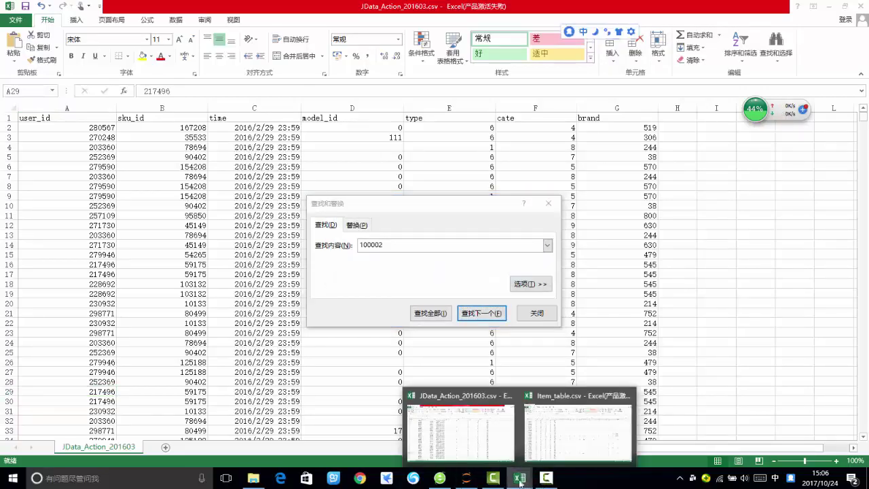
left_click(564, 452)
left_click(549, 203)
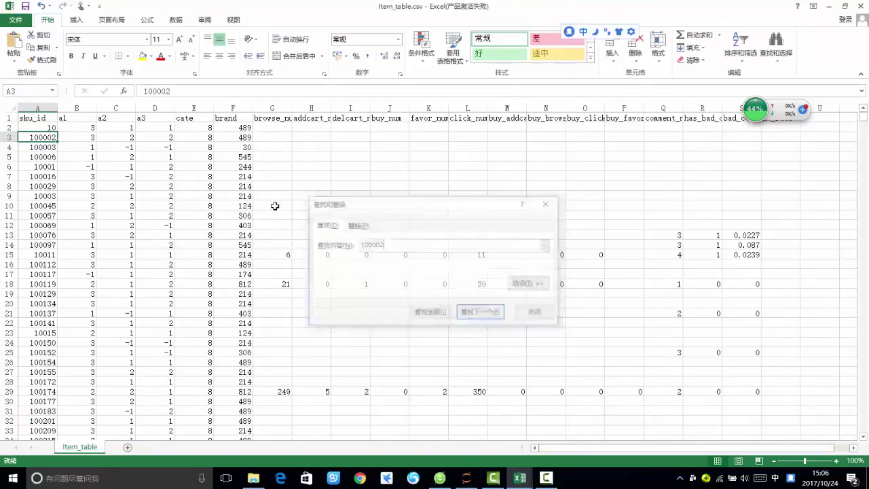
scroll(147, 287, "down", 8)
left_click_drag(865, 118, 864, 314)
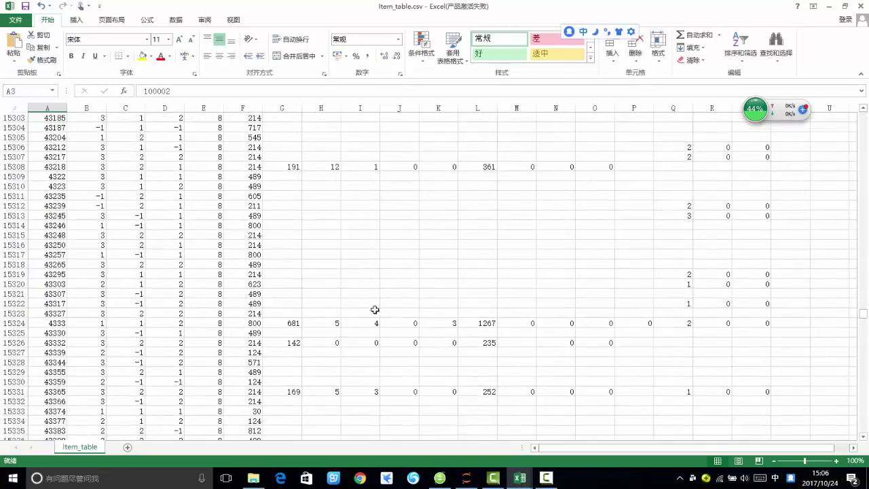
double_click(54, 245)
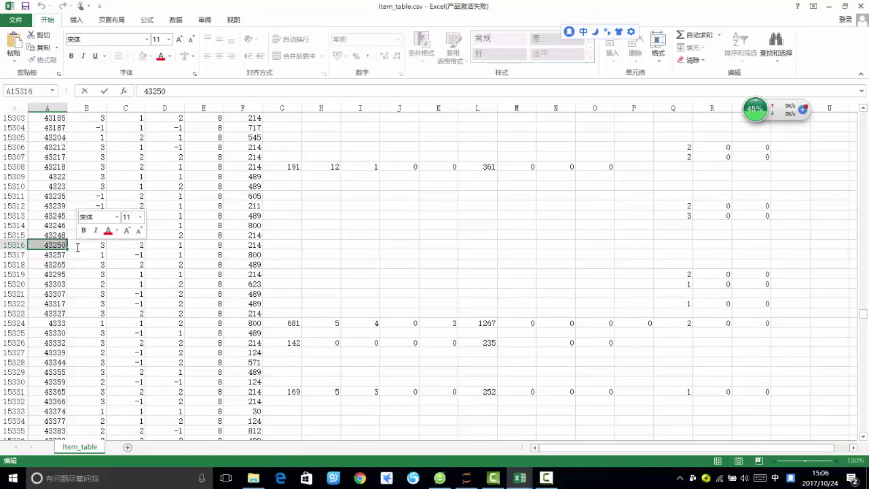
Step: Search JData_Action_201603.csv for the sku_id 43250 and close the search
mouse_move(520, 478)
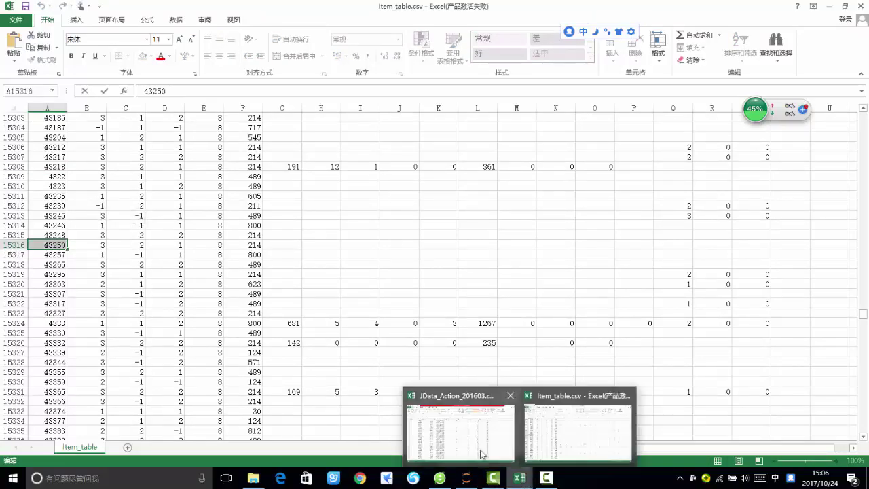
left_click(482, 450)
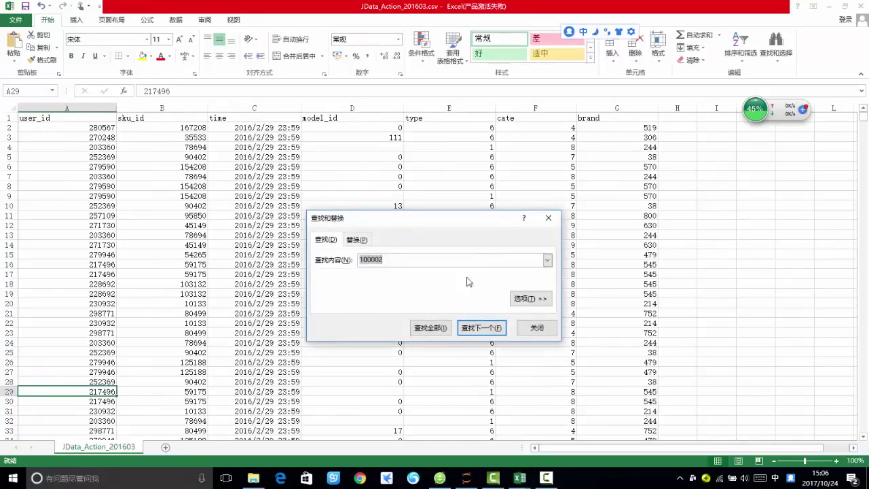
type("43250")
key("Return")
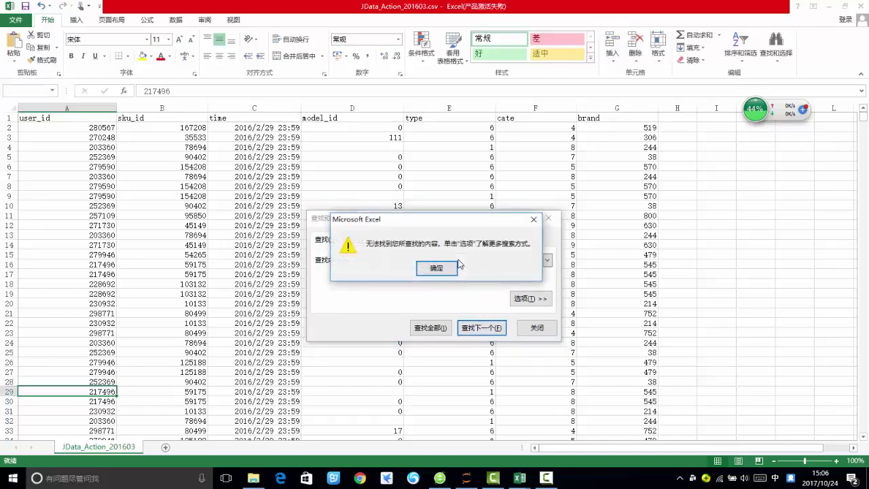
left_click(447, 269)
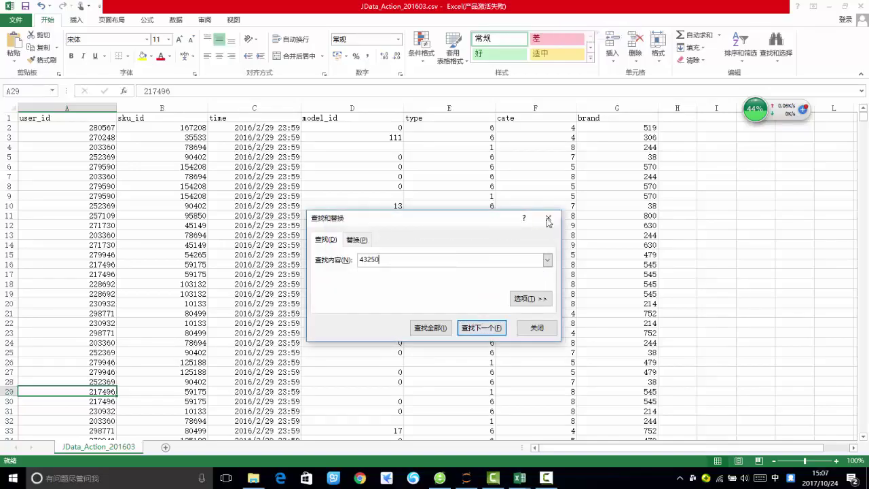
left_click(548, 218)
Step: Switch back to Item_table.csv, look through the rows below 15316, and return to the first rows
mouse_move(519, 478)
left_click(574, 445)
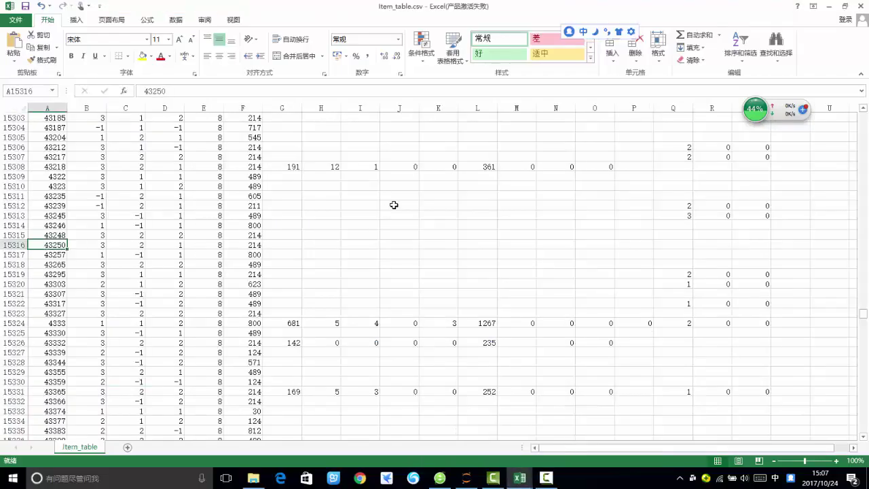
scroll(394, 204, "down", 20)
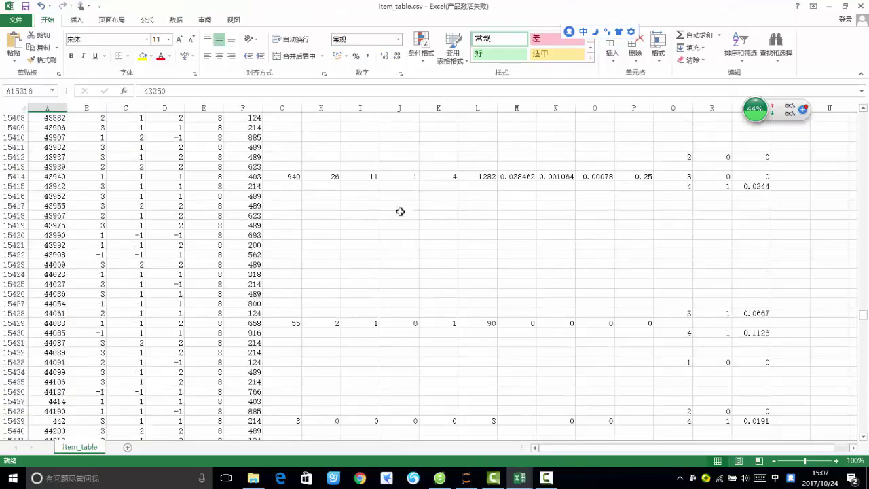
left_click_drag(863, 316, 864, 114)
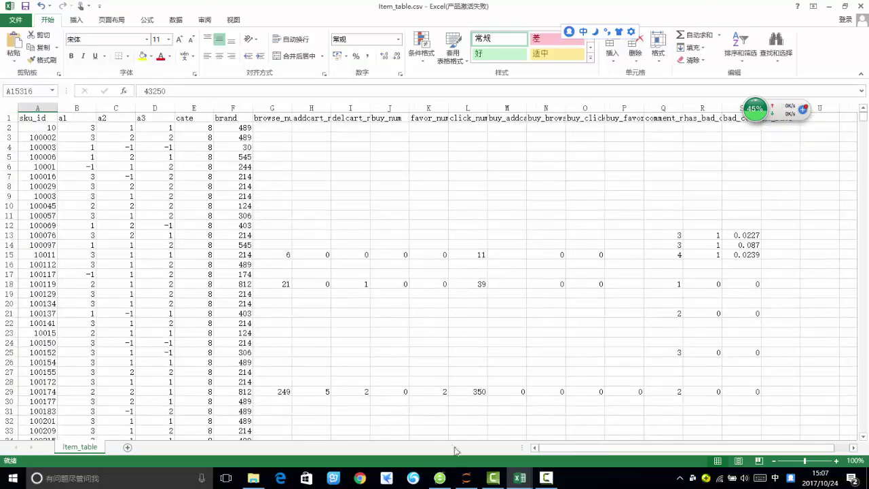
Step: Switch to the 数据清洗 Jupyter notebook and examine the 用户清洗 cell that loads User_table.csv and its describe() statistics
left_click(440, 479)
scroll(406, 398, "down", 3)
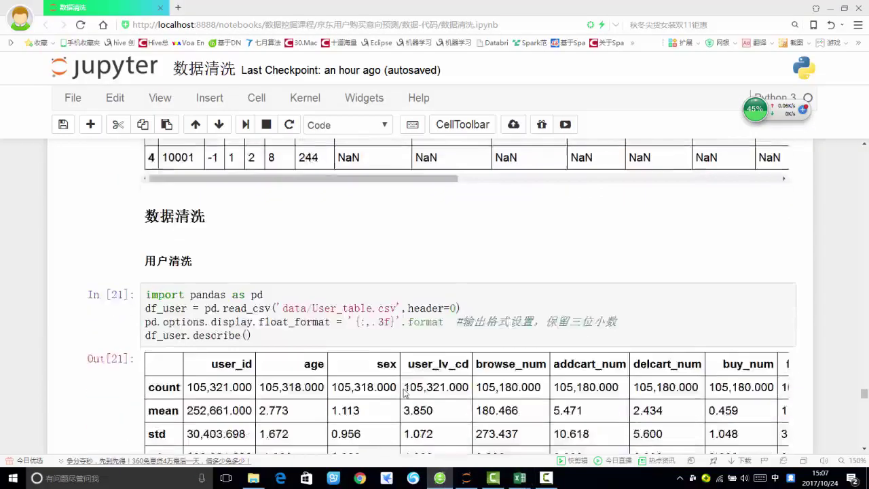
scroll(360, 365, "up", 1)
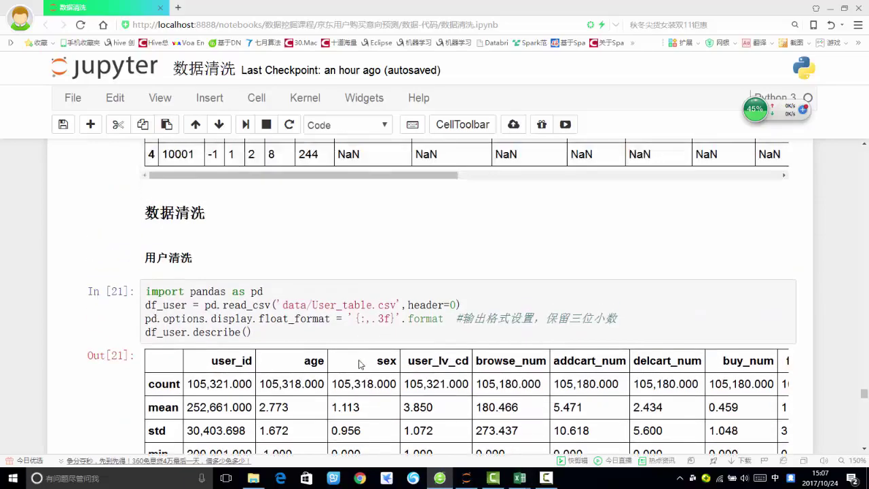
scroll(360, 365, "down", 1)
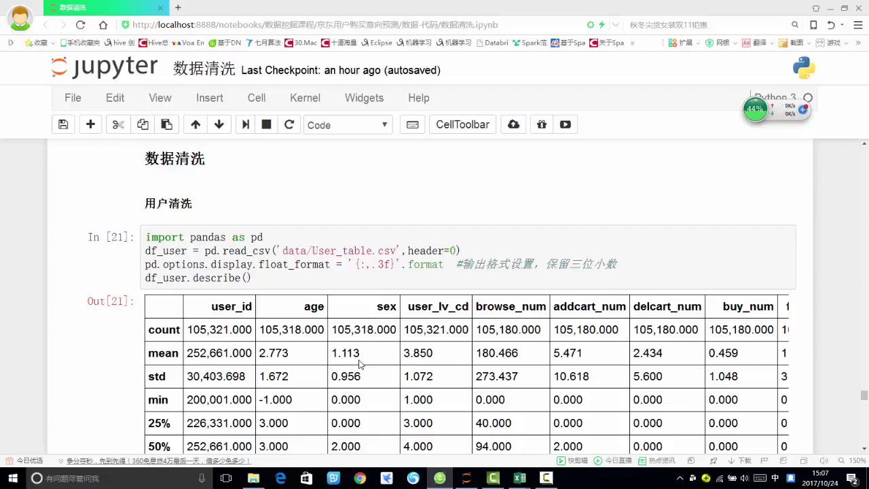
left_click(306, 278)
scroll(386, 323, "down", 1)
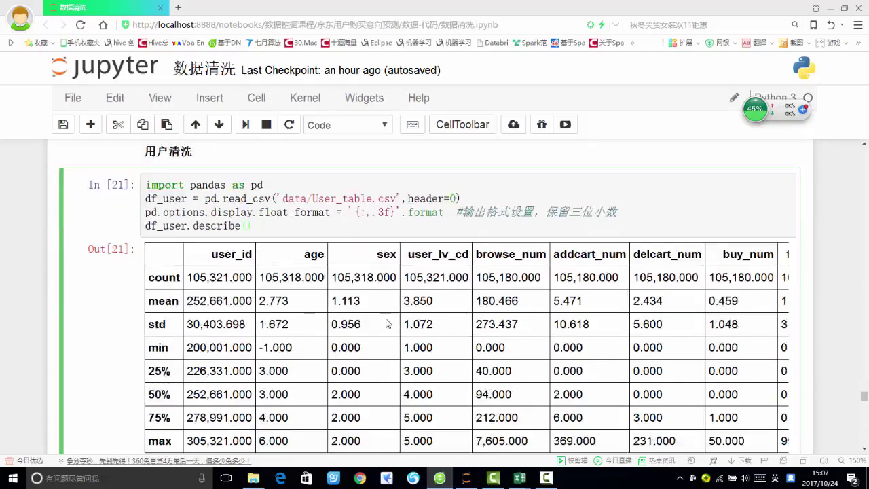
scroll(385, 324, "down", 3)
key("Escape")
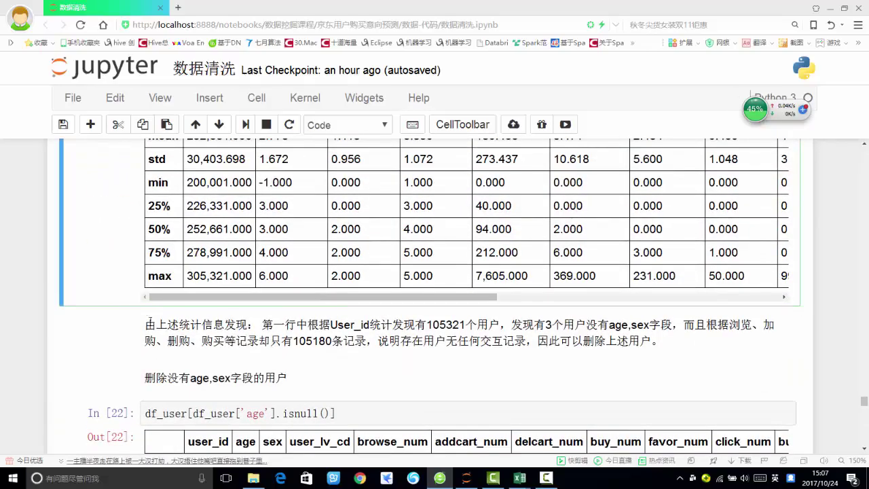
Step: Read the note below the statistics against the table, highlighting its user count and missing age,sex remark, and leave the note rendered
left_click_drag(147, 324, 360, 326)
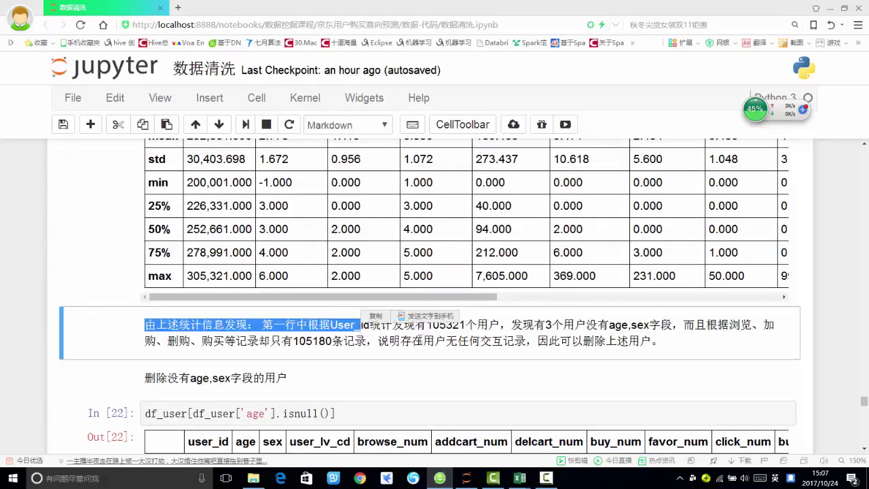
left_click(420, 340)
scroll(360, 337, "up", 2)
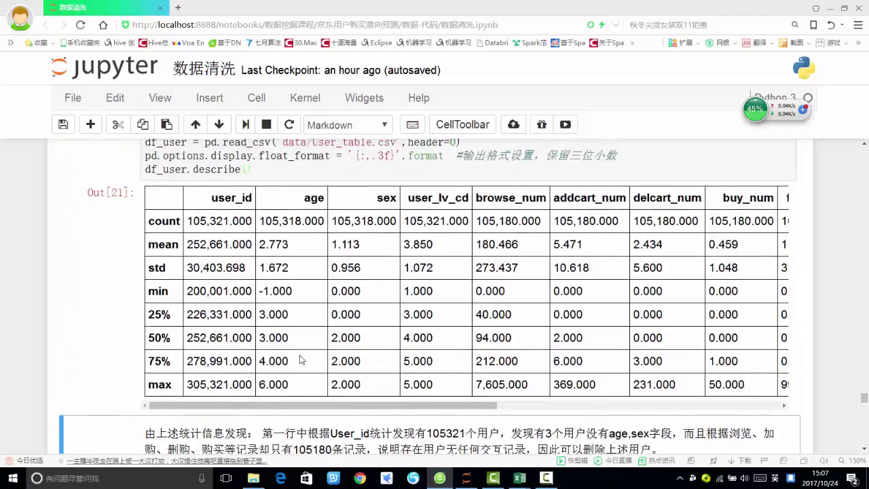
scroll(301, 360, "down", 1)
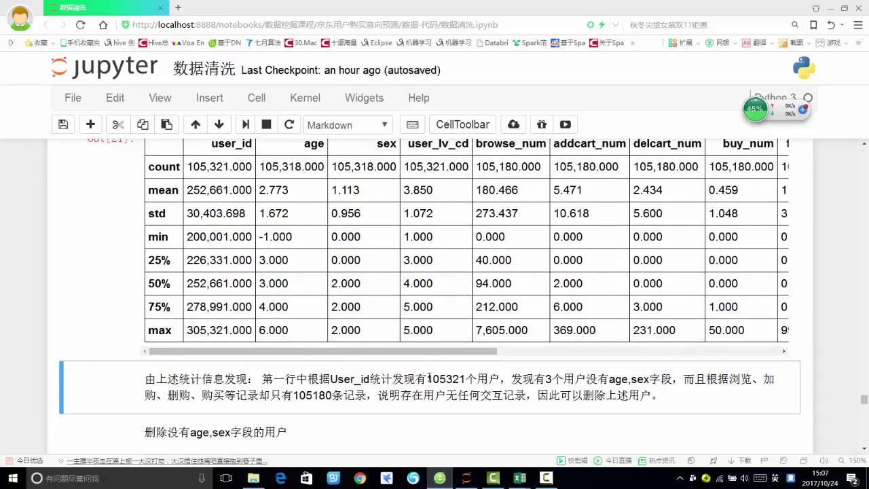
left_click_drag(426, 380, 465, 380)
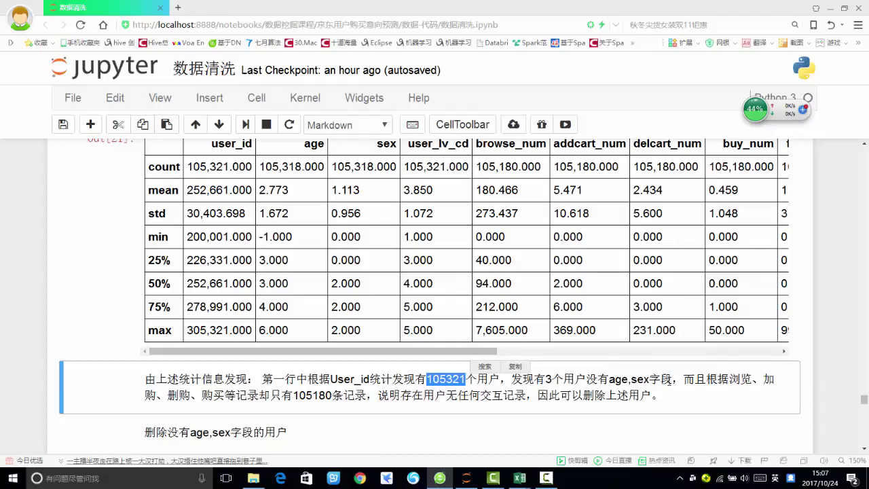
left_click(559, 379)
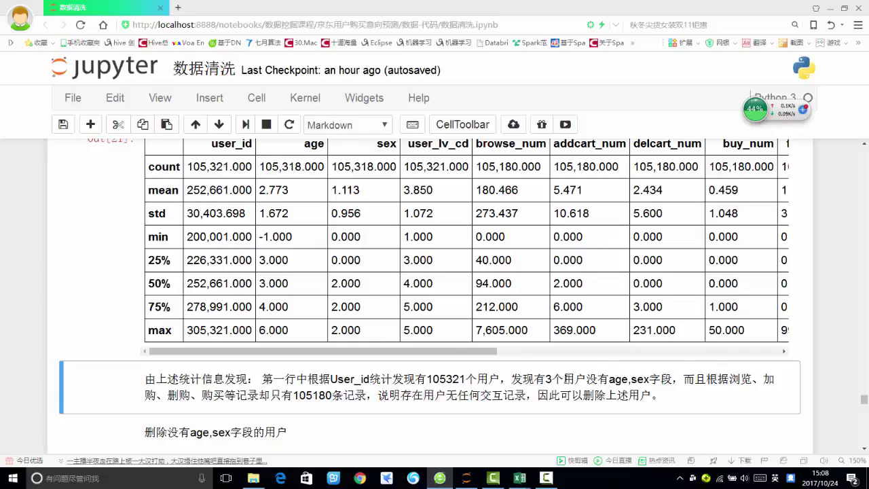
left_click_drag(564, 379, 654, 382)
left_click(605, 382)
double_click(622, 382)
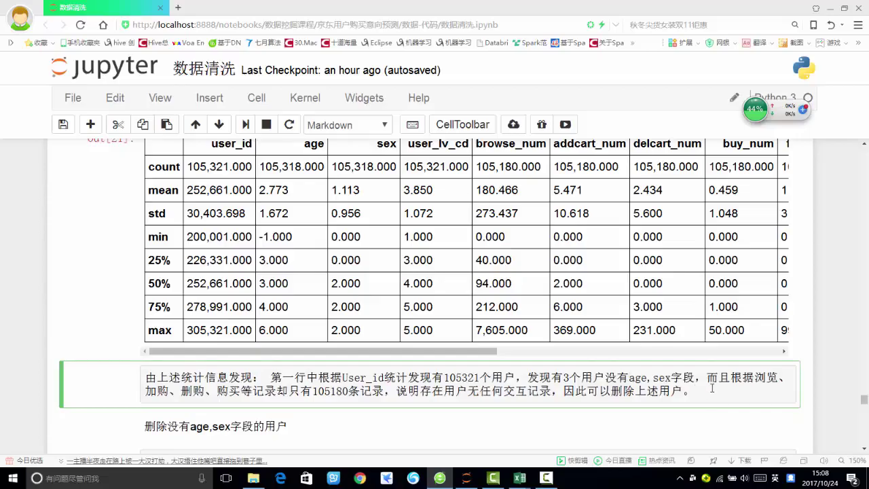
key("shift+Return")
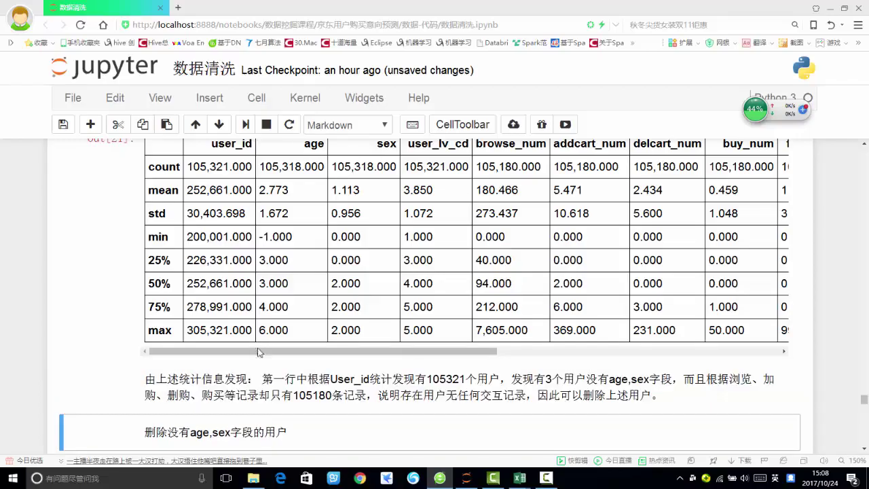
Step: Examine the cells under 删除没有age,sex字段的用户 that list users with a null age and drop them from df_user
scroll(282, 385, "down", 1)
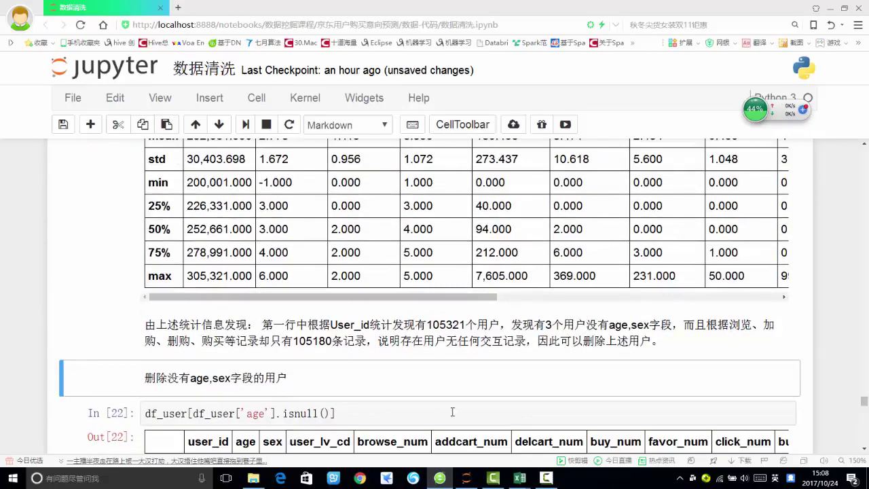
scroll(493, 329, "down", 2)
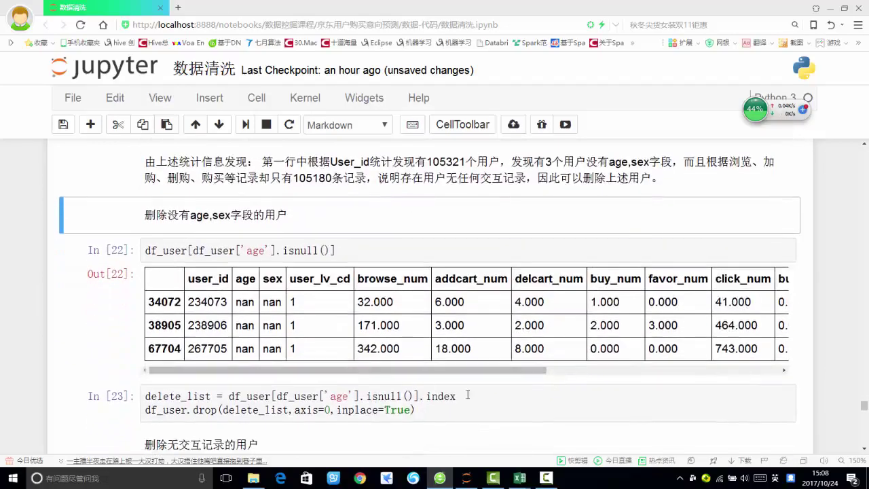
scroll(364, 384, "down", 1)
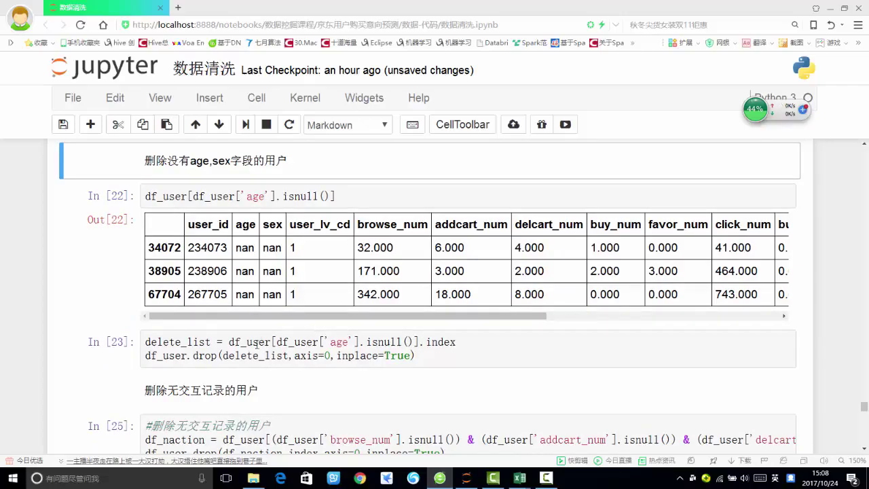
scroll(257, 344, "down", 1)
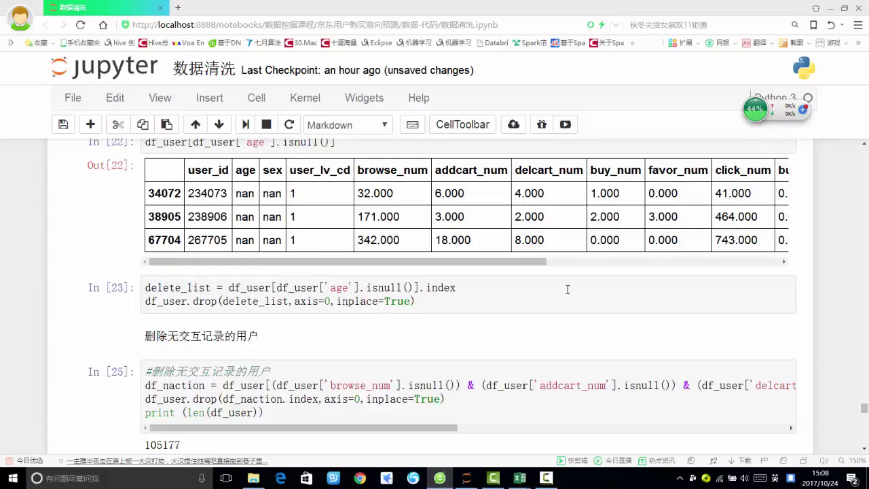
scroll(346, 243, "up", 2)
scroll(323, 252, "down", 1)
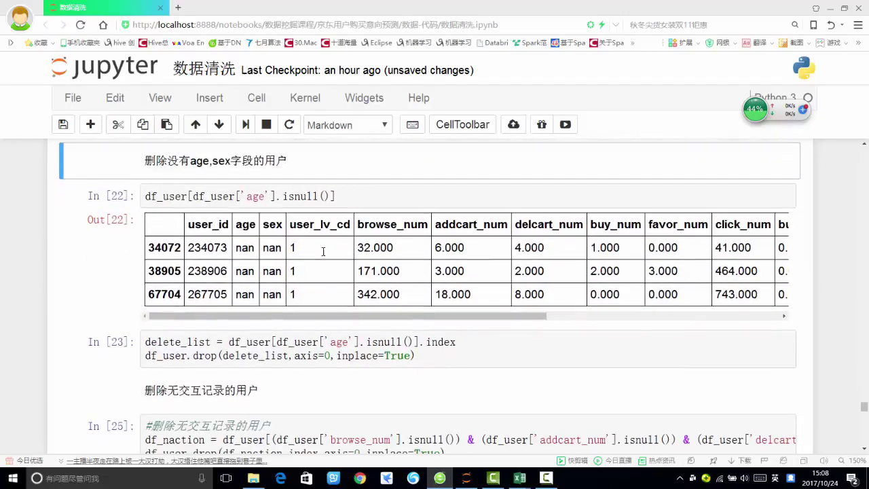
scroll(324, 253, "down", 1)
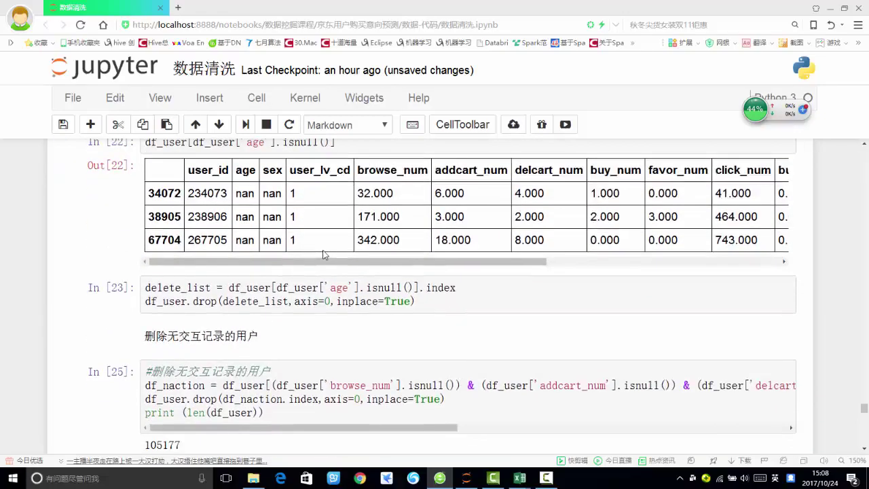
Step: Review the cells that delete users without interaction or purchase records, and the describe() output that follows them
scroll(323, 254, "down", 1)
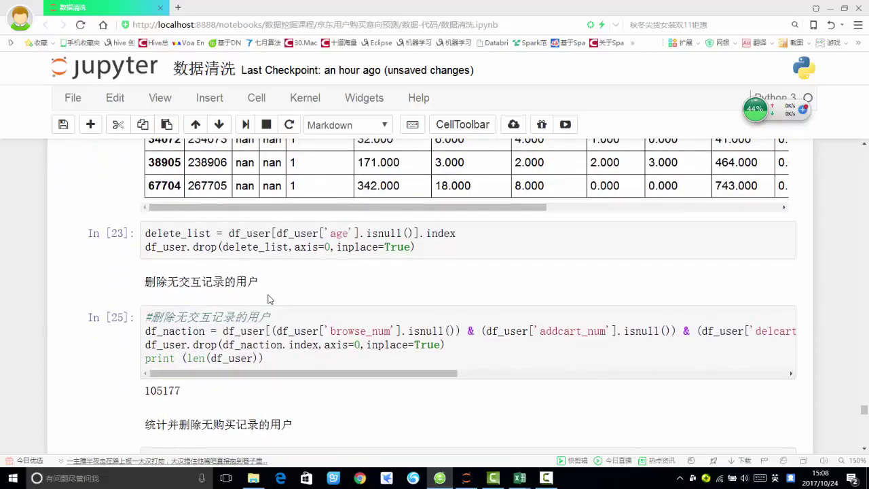
scroll(266, 306, "down", 2)
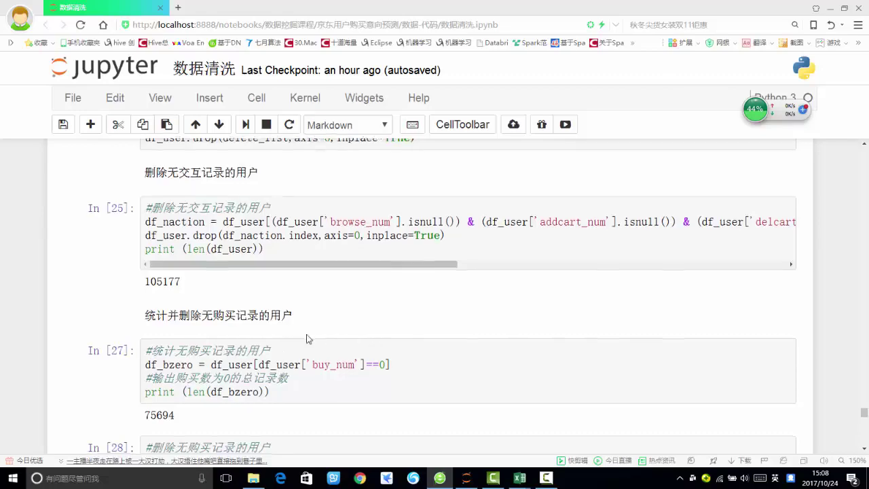
scroll(309, 336, "down", 3)
scroll(317, 334, "down", 2)
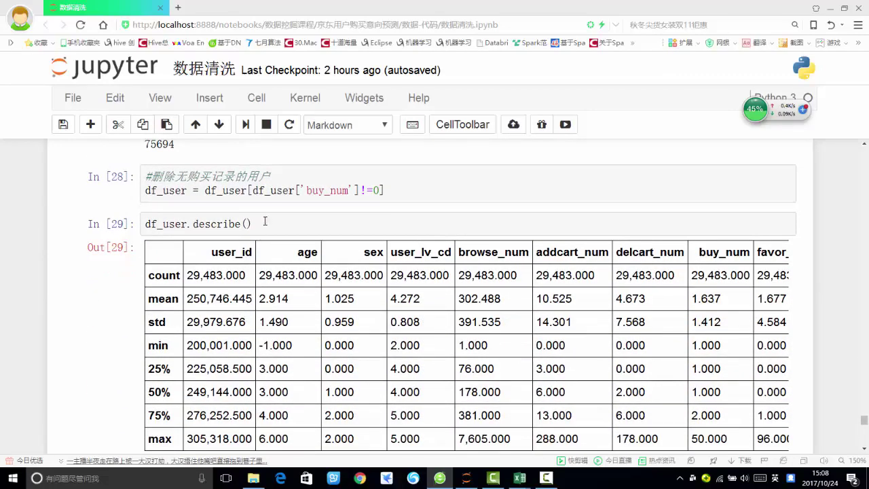
scroll(288, 231, "down", 1)
scroll(289, 234, "down", 1)
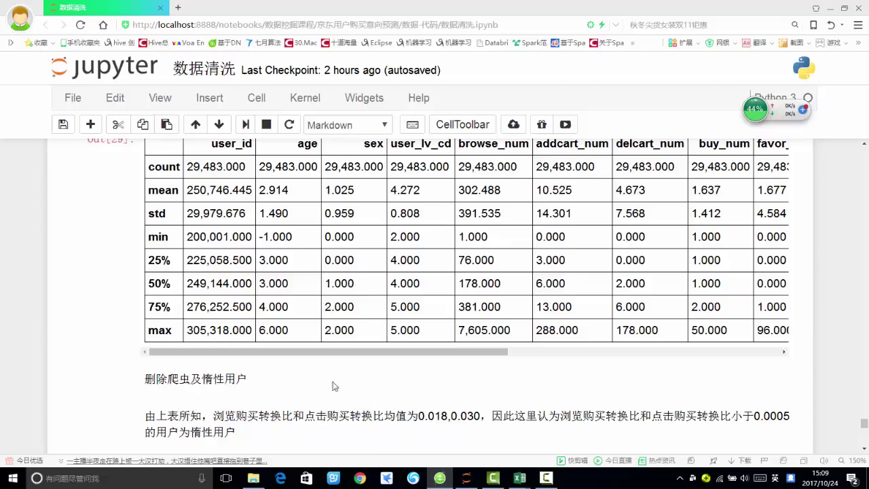
Step: Compare the 浏览购买转换比 mean quoted in the 删除爬虫及惰性用户 note with the buy_browse_ratio mean in the describe() table
left_click_drag(214, 415, 291, 415)
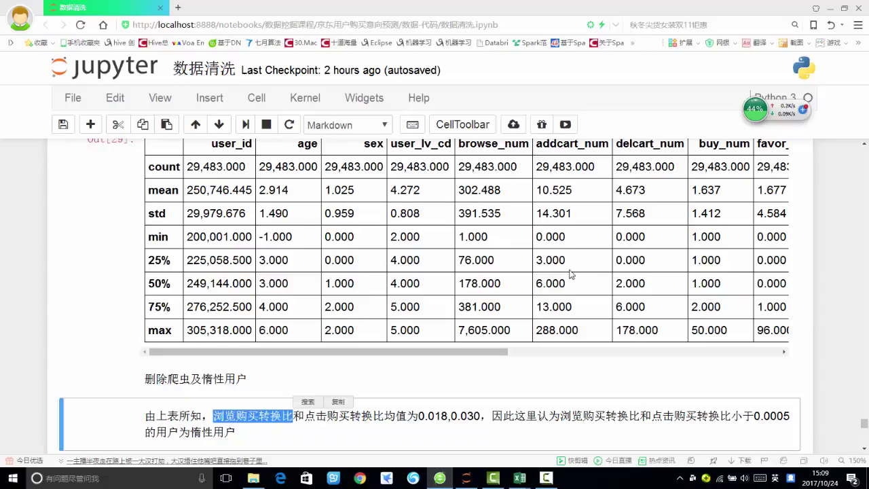
scroll(435, 290, "up", 1)
left_click_drag(479, 406, 804, 407)
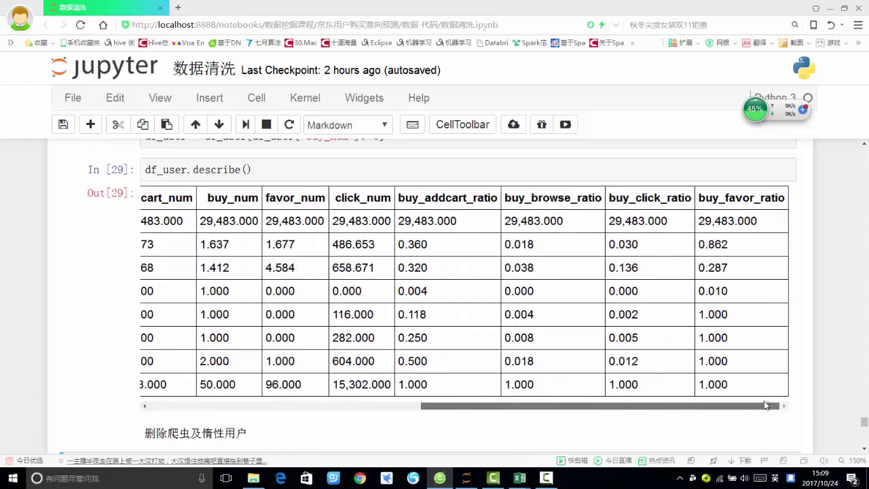
left_click_drag(506, 243, 545, 243)
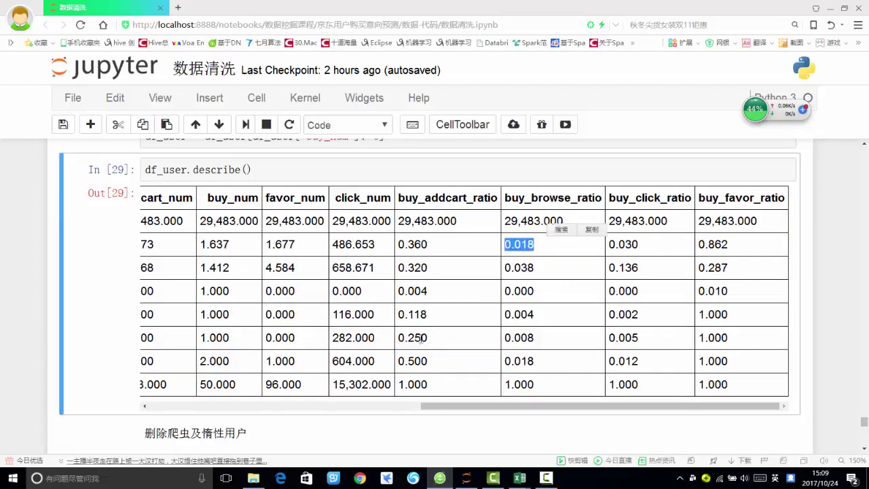
scroll(333, 381, "down", 2)
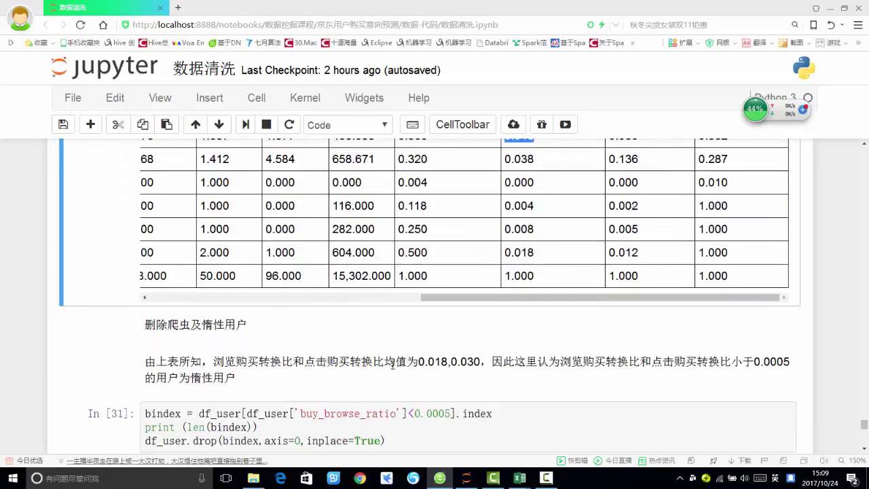
left_click_drag(419, 363, 451, 364)
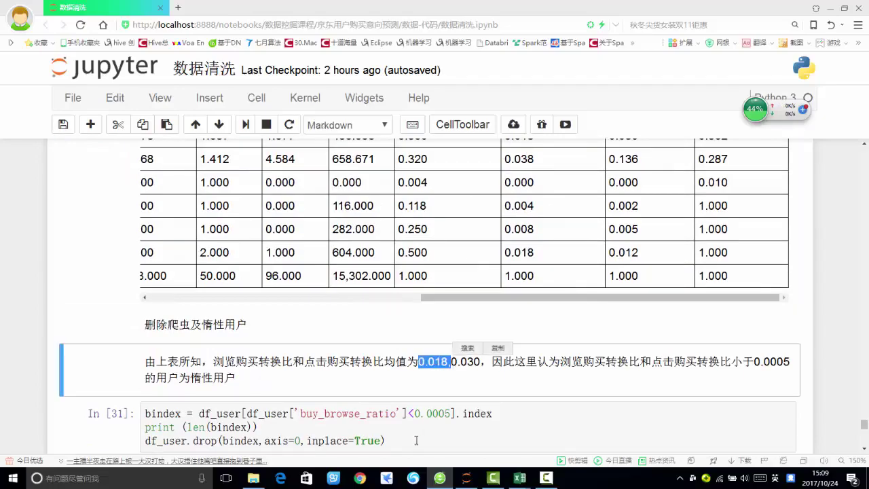
left_click(286, 361)
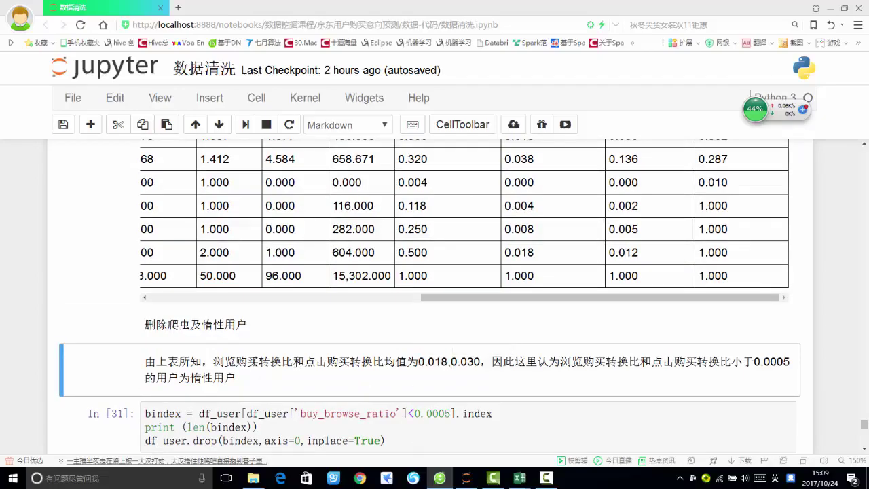
Step: Highlight the 0.0005 inactive-user threshold in the note and examine the cells filtering buy_browse_ratio and buy_click_ratio by it
left_click_drag(452, 362, 807, 360)
left_click(648, 363)
left_click(299, 364)
scroll(252, 353, "down", 1)
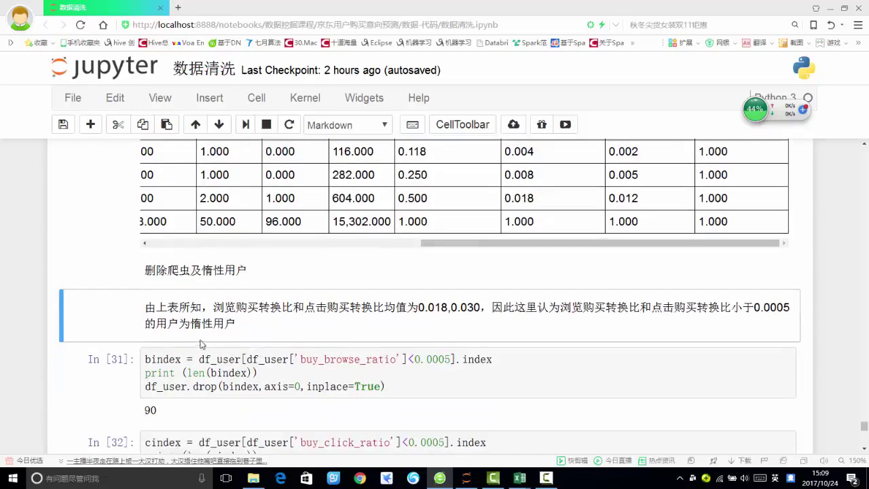
scroll(202, 345, "down", 2)
scroll(204, 313, "up", 1)
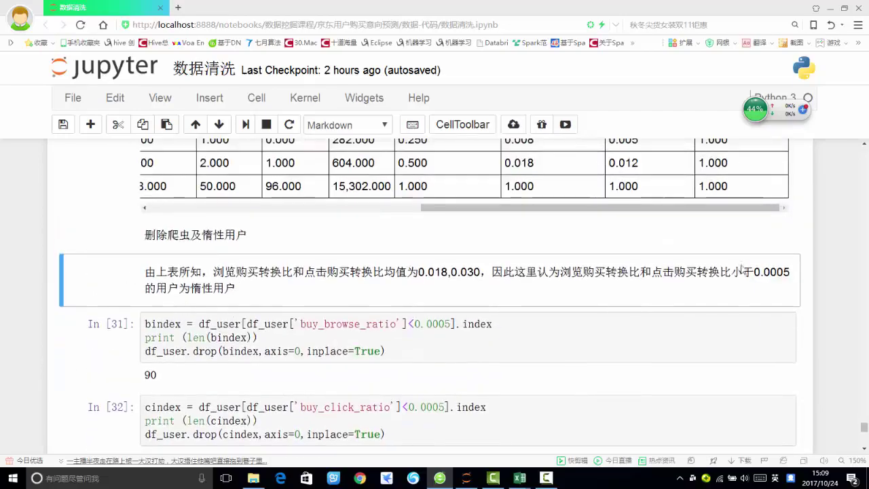
left_click_drag(753, 272, 791, 272)
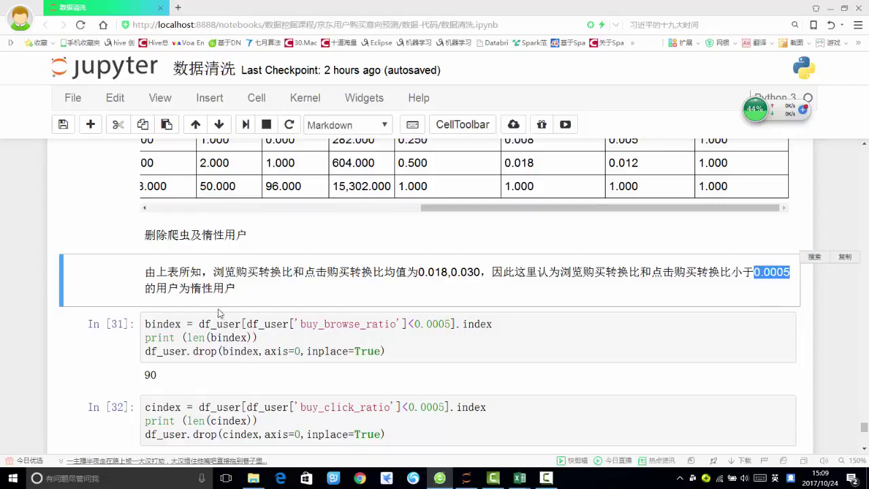
scroll(219, 313, "down", 1)
scroll(232, 338, "down", 1)
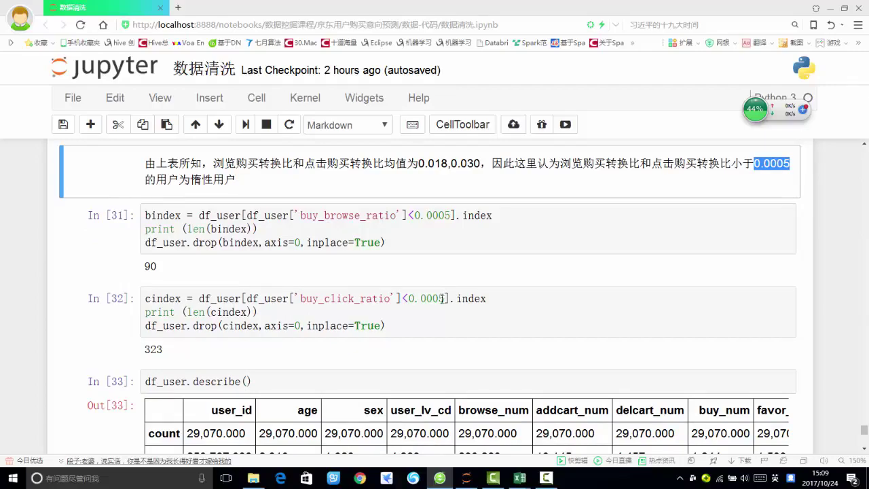
Step: Review the final describe() table and highlight the file argument in the cell exporting df_user to data/JData_FUser.csv
scroll(442, 299, "down", 5)
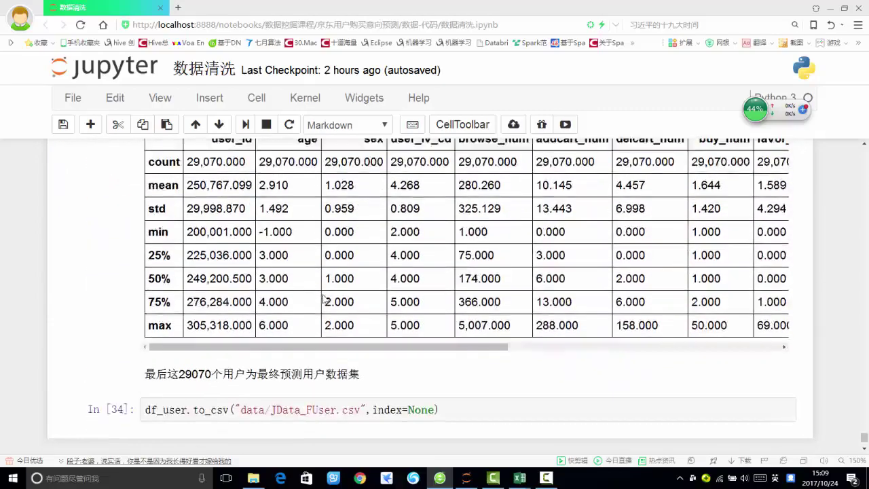
scroll(324, 300, "down", 1)
scroll(272, 313, "up", 1)
scroll(186, 341, "down", 1)
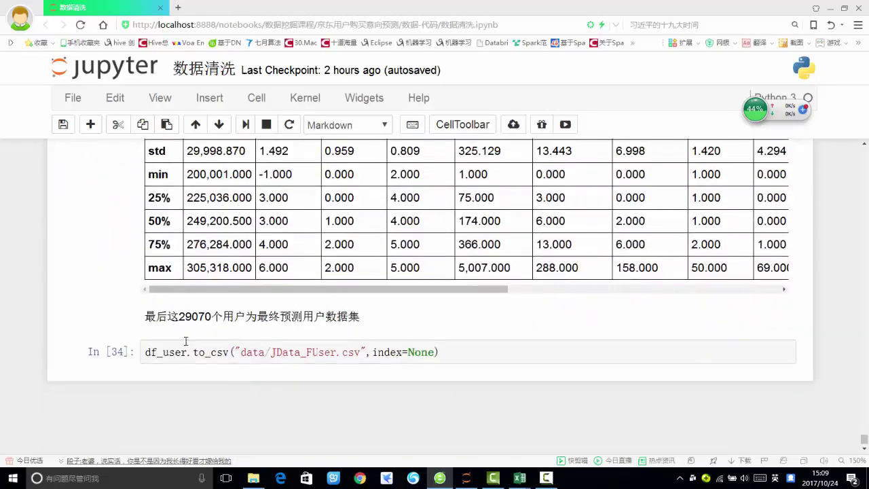
left_click_drag(238, 353, 468, 355)
left_click(472, 355)
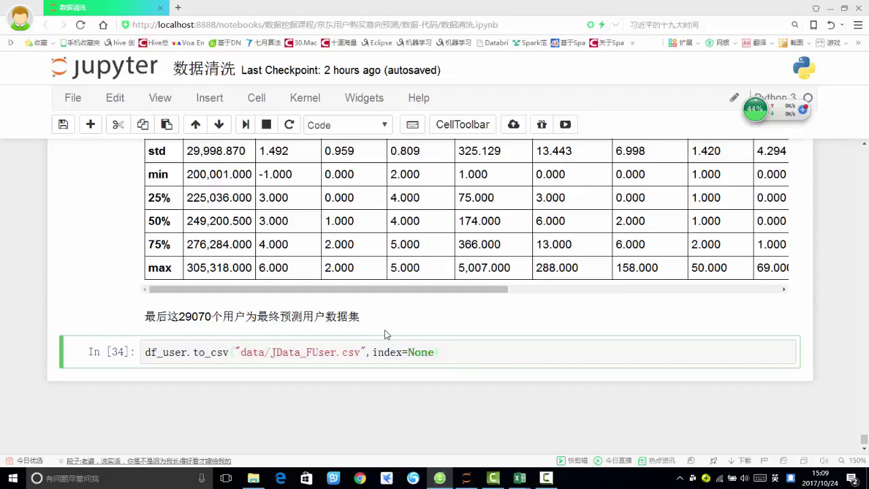
Step: Retrace the user-cleaning cells from the df_user export back to the first describe() table and its note on missing age and sex fields
scroll(387, 333, "up", 4)
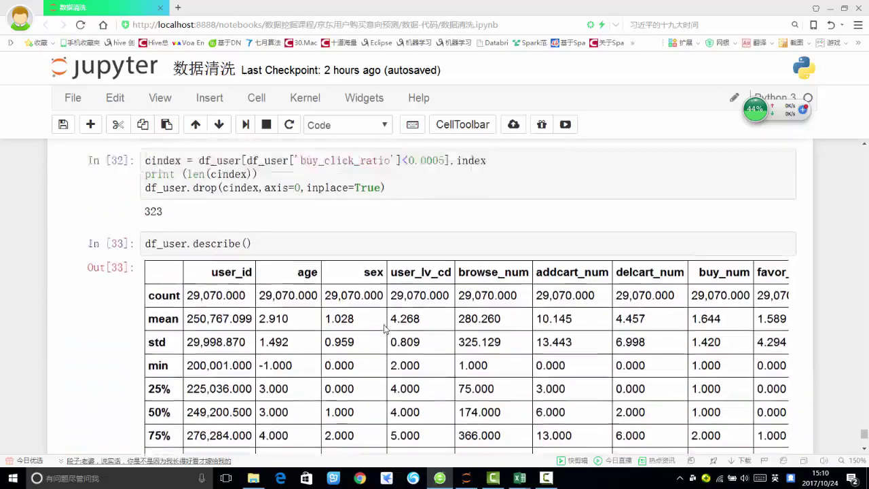
scroll(384, 329, "down", 4)
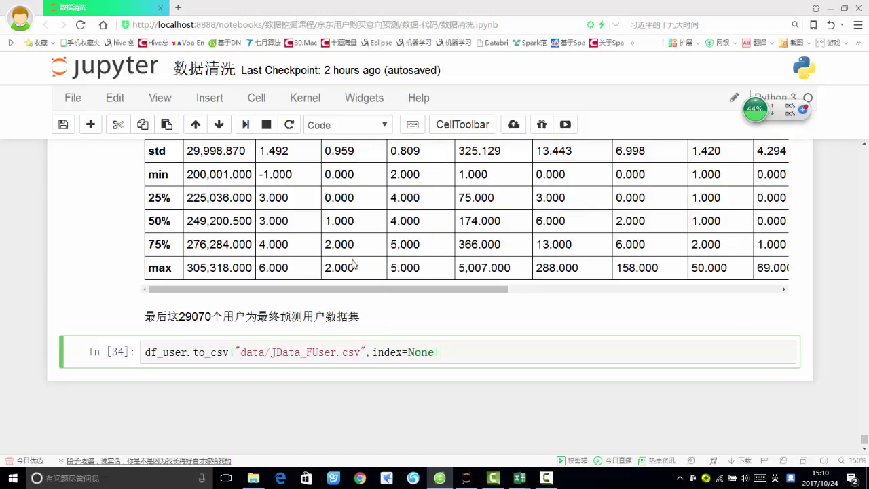
scroll(352, 264, "up", 4)
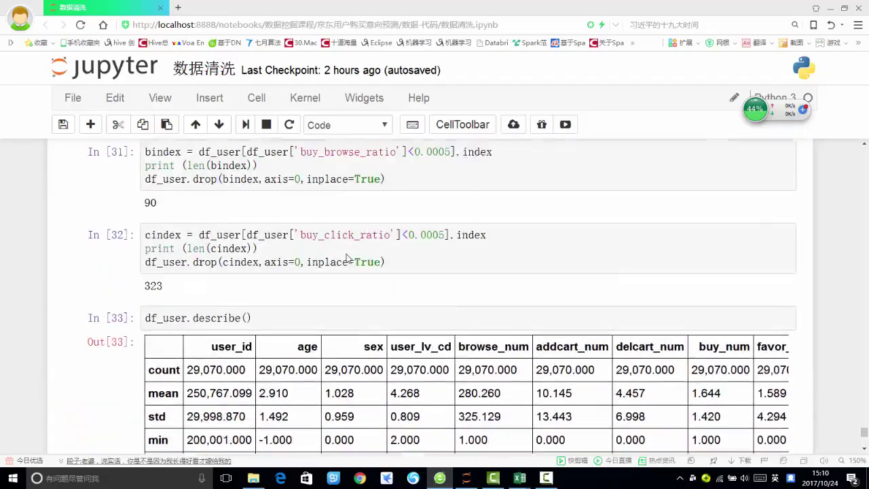
scroll(346, 258, "up", 3)
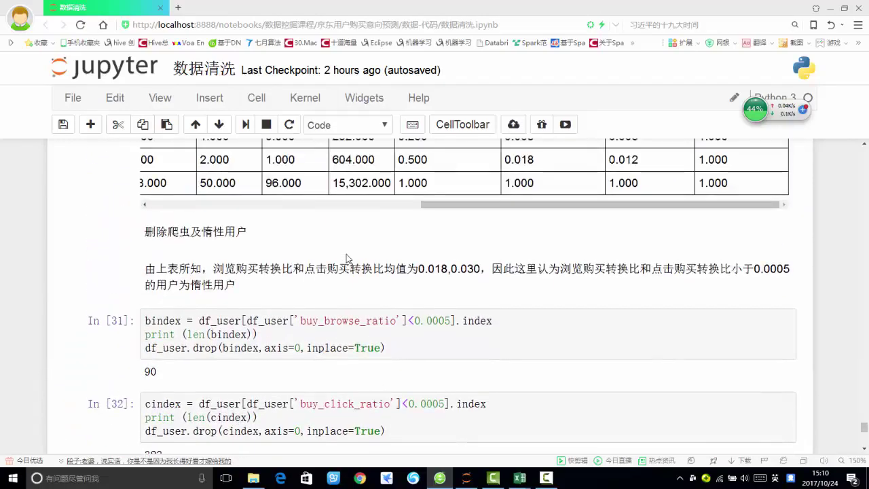
scroll(346, 257, "up", 8)
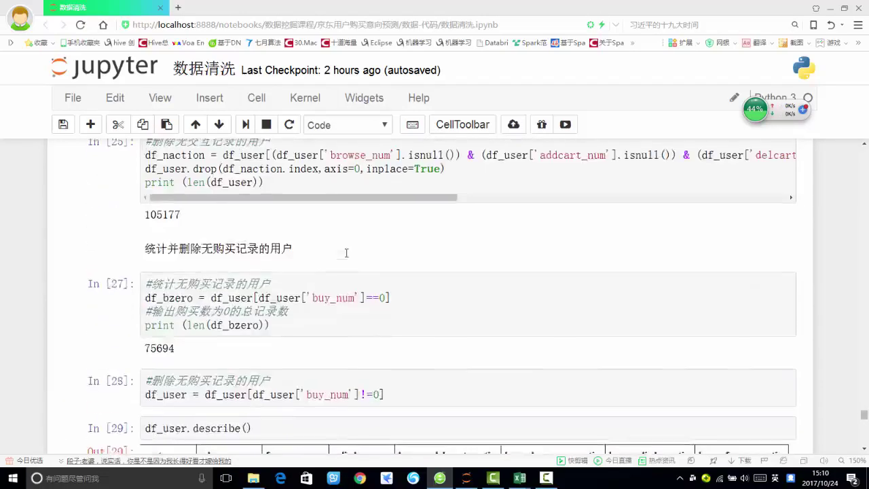
scroll(346, 253, "up", 9)
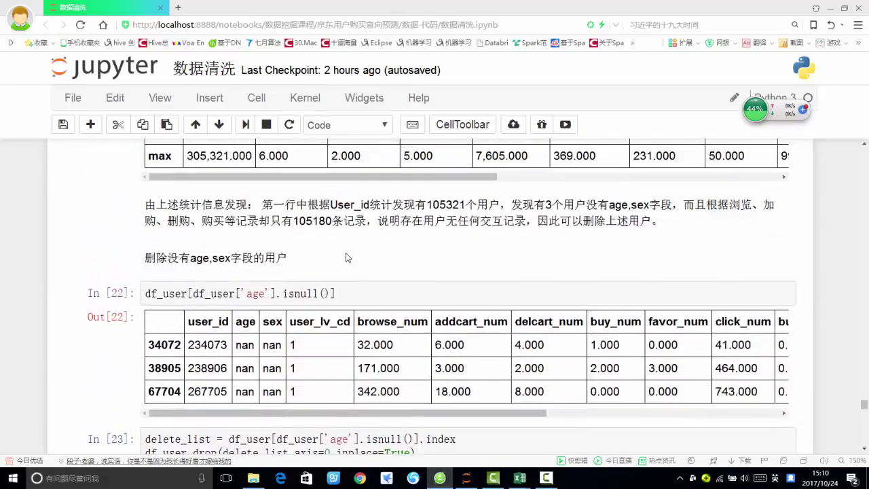
scroll(345, 252, "up", 4)
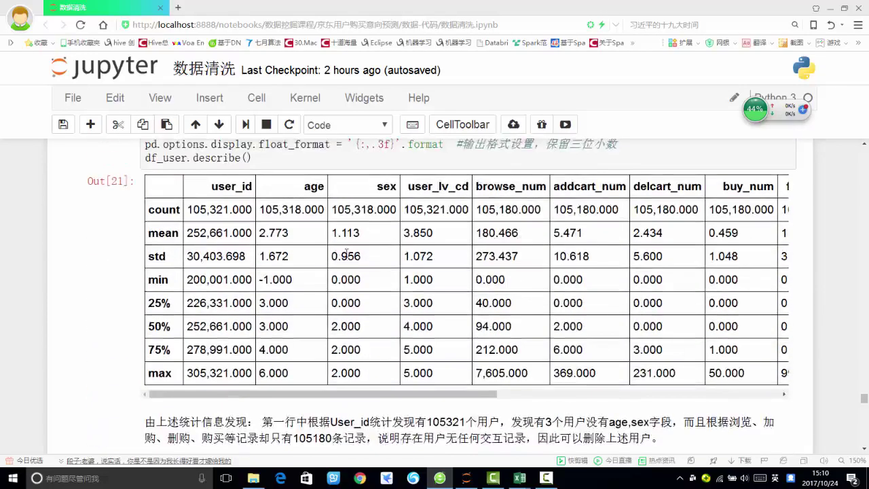
scroll(347, 255, "up", 3)
Step: Review the cells that drop users with missing age, without interaction records, or with a buy_num of 0
scroll(346, 256, "down", 11)
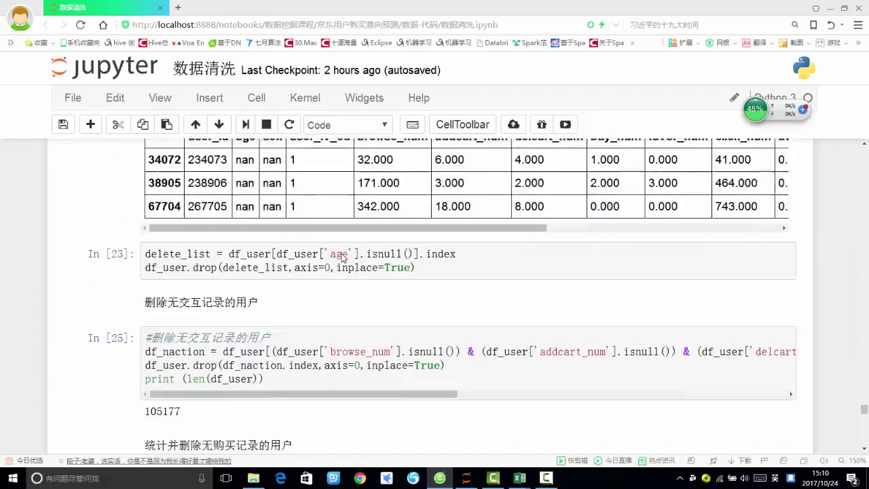
scroll(343, 256, "down", 3)
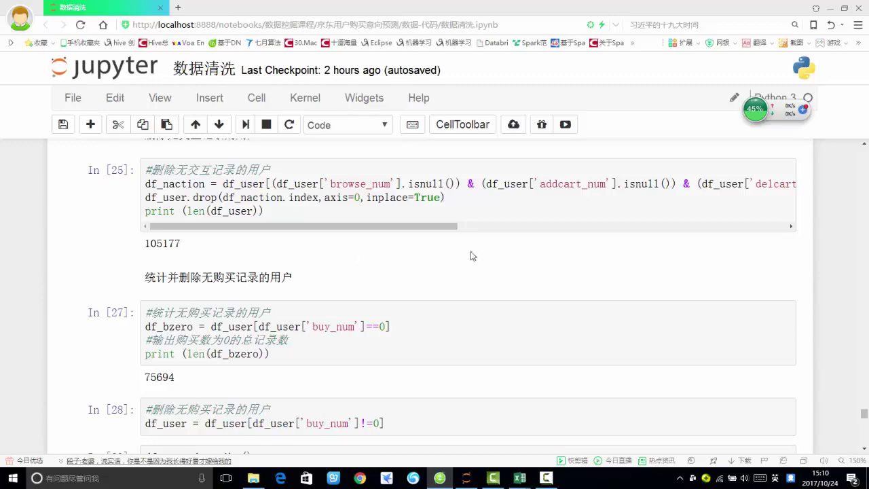
scroll(631, 292, "down", 1)
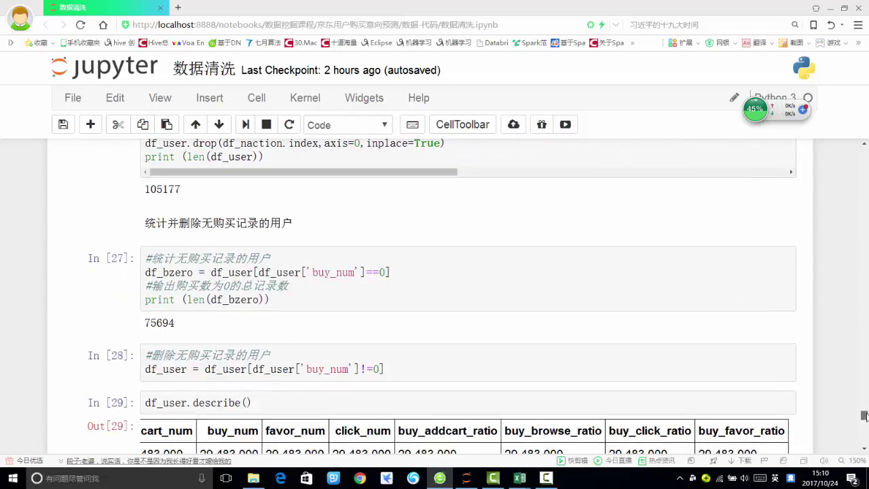
scroll(455, 261, "up", 8)
scroll(350, 296, "up", 1)
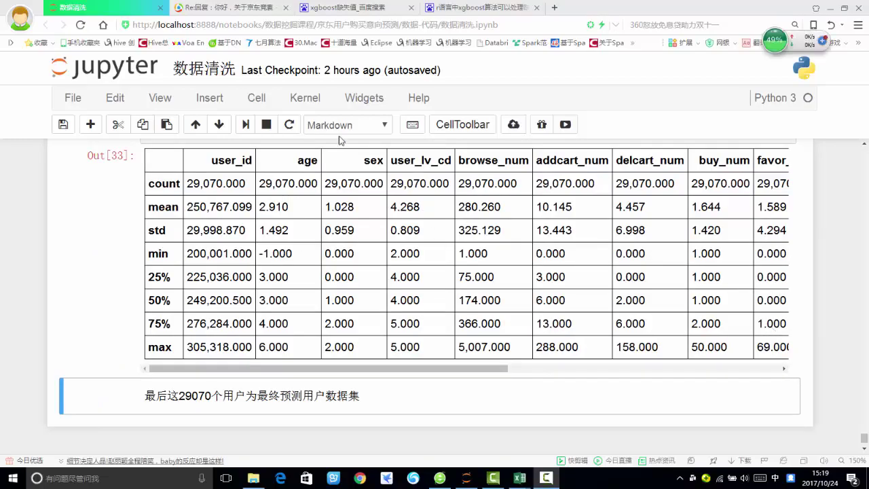
Step: Review the inactive-user filters and the full-width describe() table above them, then return to the item_table.head() output
scroll(320, 209, "up", 3)
scroll(320, 209, "up", 10)
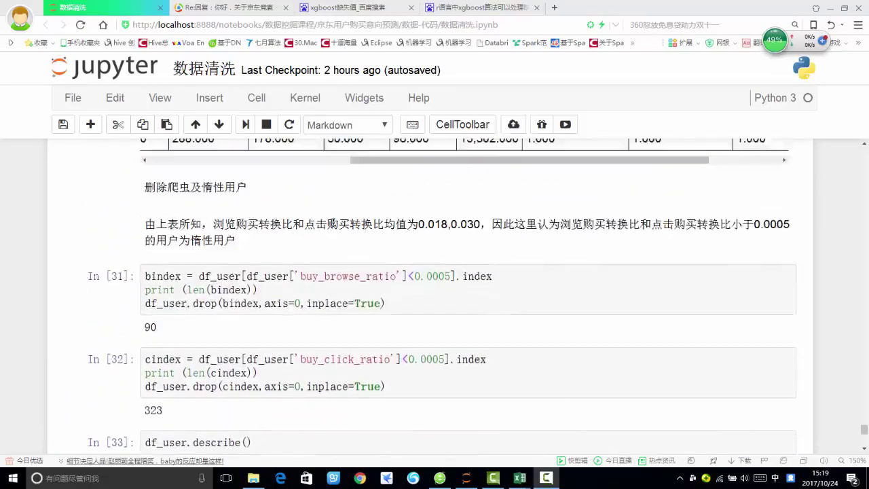
scroll(319, 305, "up", 2)
scroll(320, 305, "down", 2)
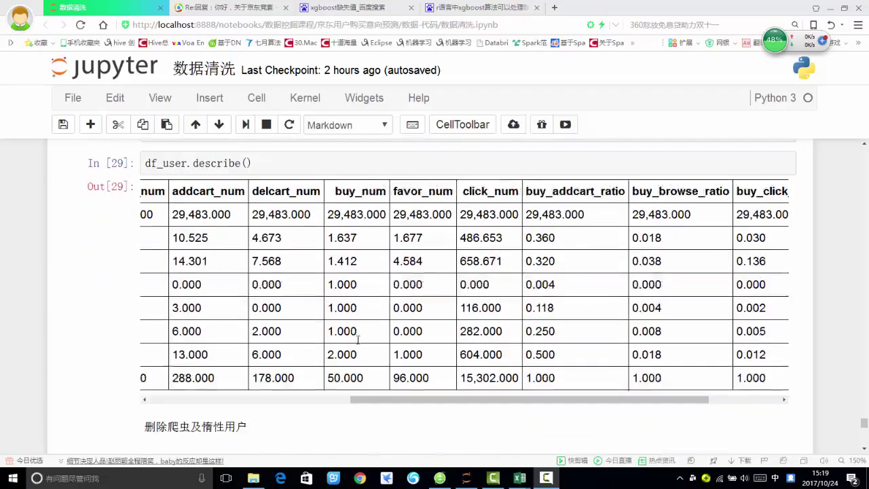
left_click_drag(389, 393, 174, 397)
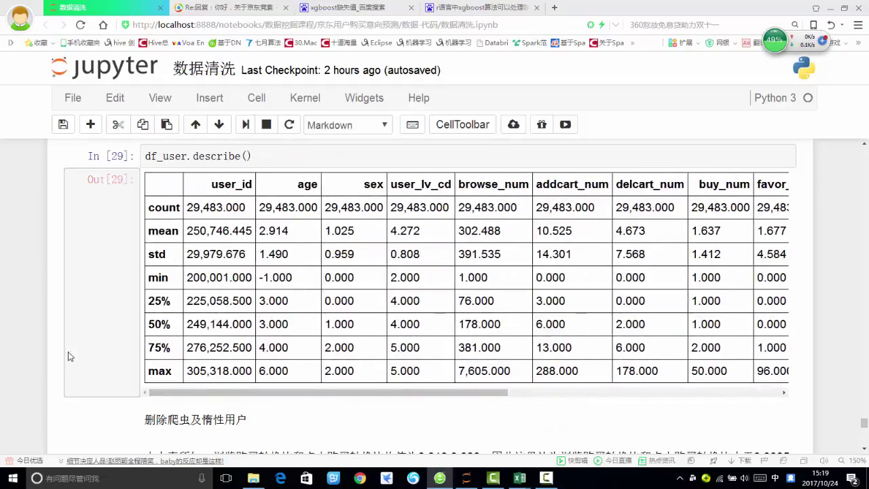
scroll(21, 254, "up", 3)
scroll(20, 255, "up", 15)
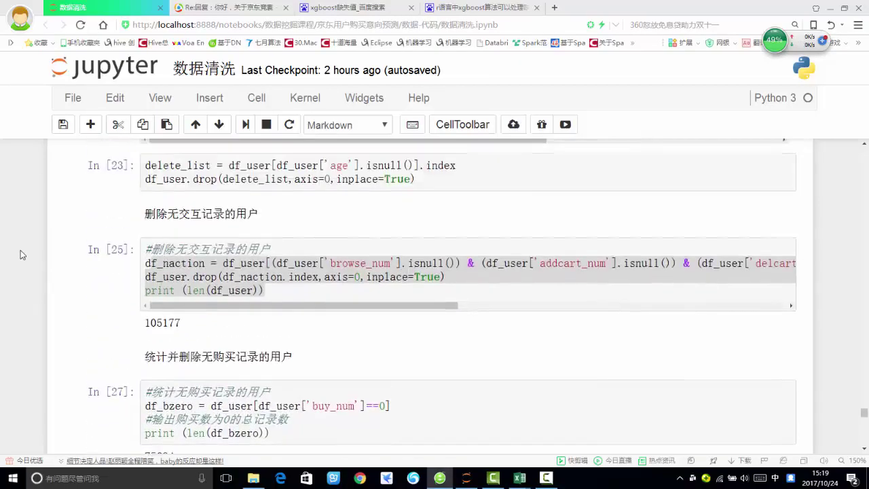
scroll(21, 250, "up", 12)
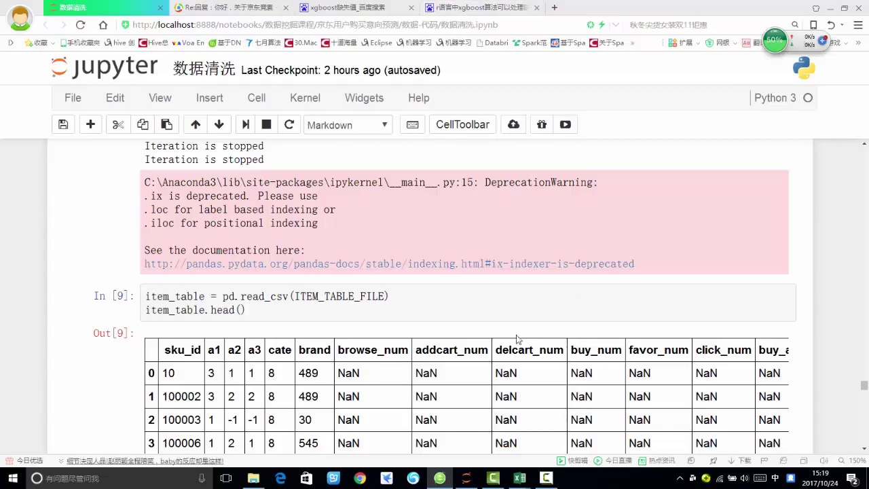
Step: Switch to Item_table.csv in Excel and point out the empty cells in the behaviour and comment columns of the first products
mouse_move(519, 478)
left_click(532, 395)
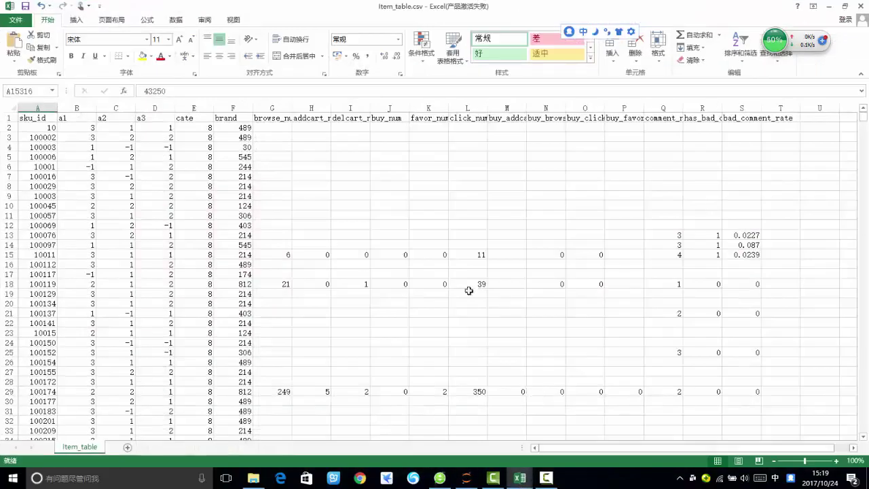
left_click(275, 175)
left_click(431, 175)
left_click(601, 180)
left_click(744, 187)
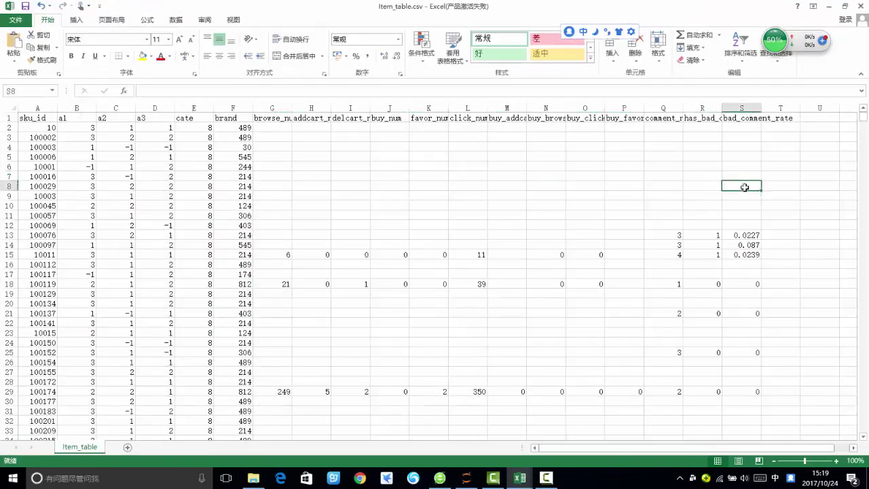
left_click(799, 188)
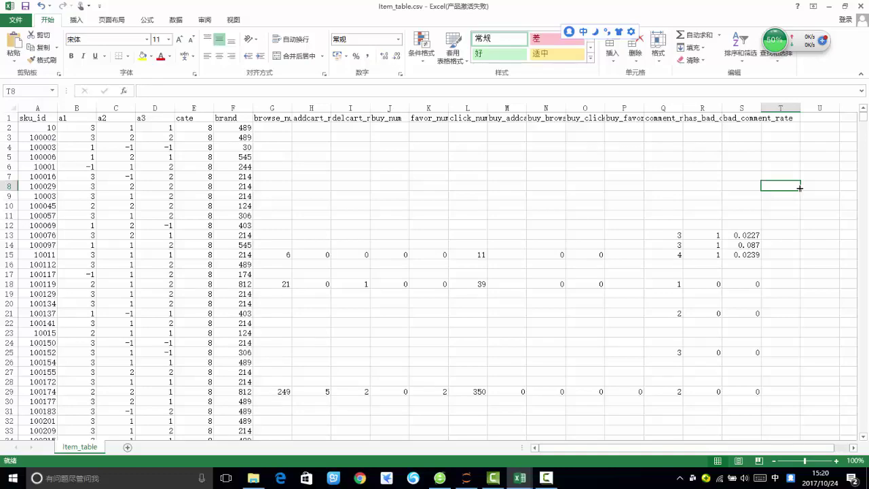
Step: Examine further products in Item_table.csv and select the rows for sku_id 10003, 100002 and 100057 as examples without behaviour data
scroll(578, 217, "down", 3)
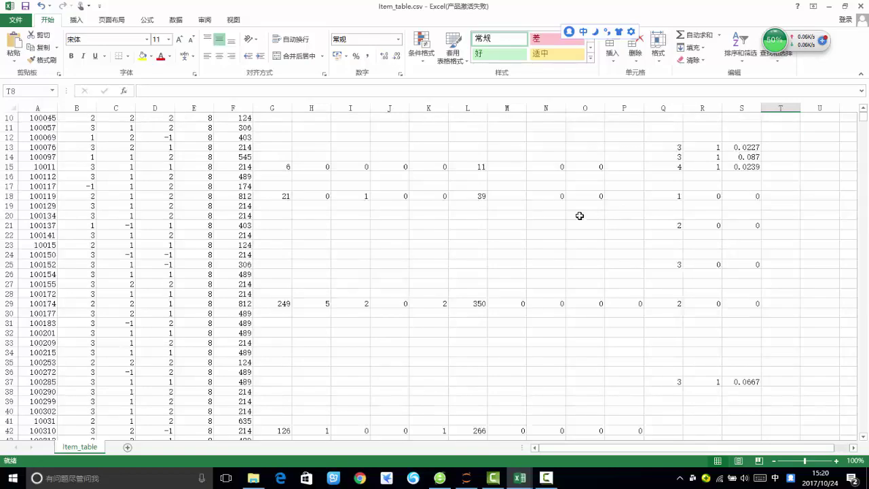
scroll(561, 227, "up", 3)
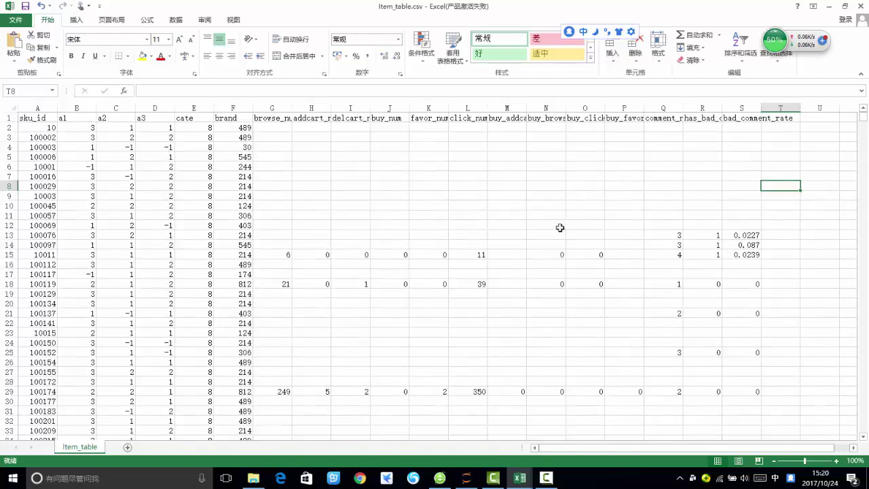
left_click(14, 196)
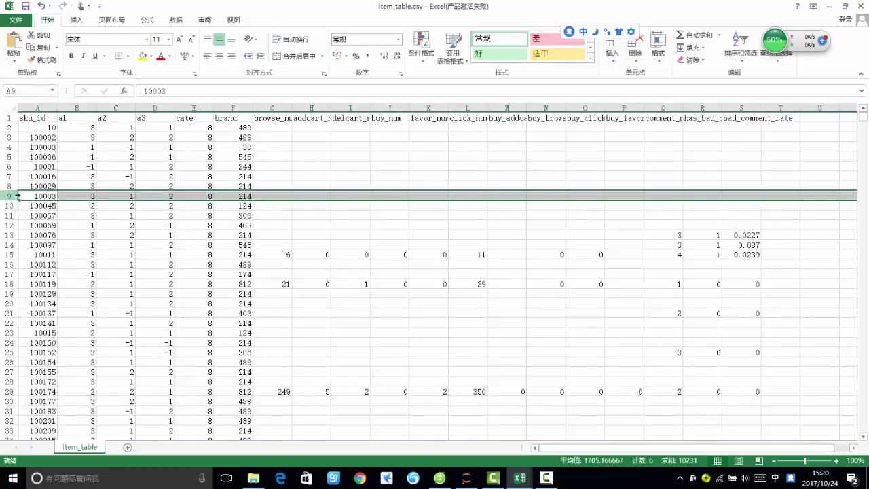
left_click(8, 137)
left_click(8, 216)
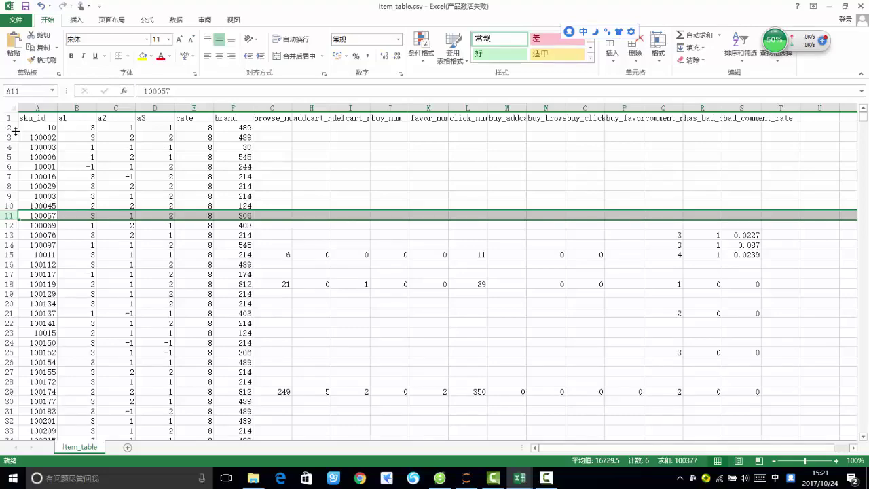
Step: Return to the notebook from Excel and review its opening sections on 故事背景, 数据集 and the data field tables
left_click(830, 6)
scroll(333, 258, "down", 3)
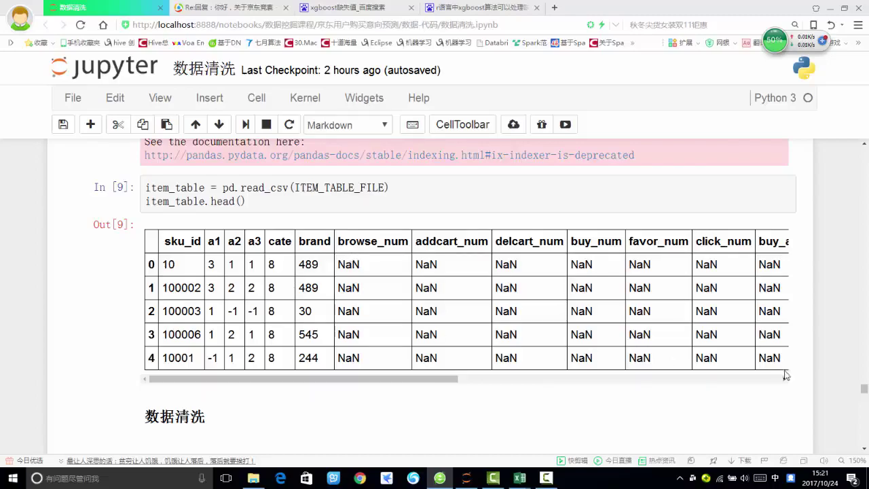
scroll(815, 383, "down", 3)
left_click_drag(864, 394, 867, 144)
scroll(271, 251, "down", 3)
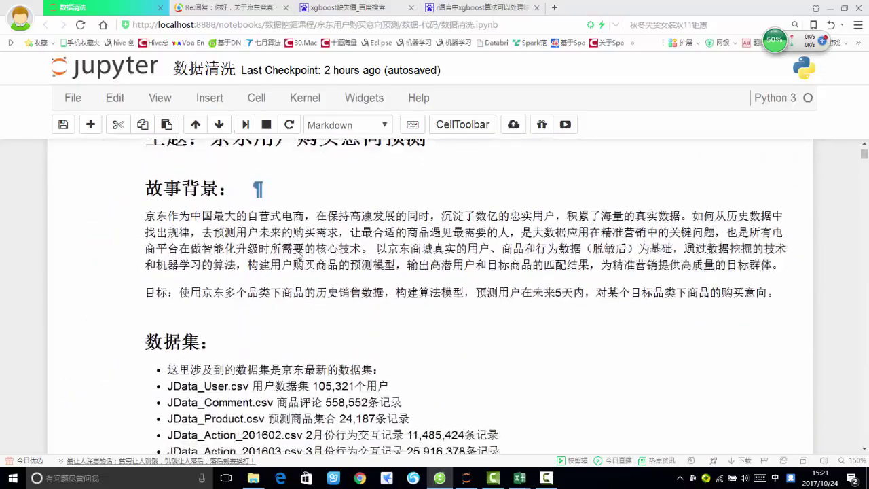
scroll(298, 251, "down", 10)
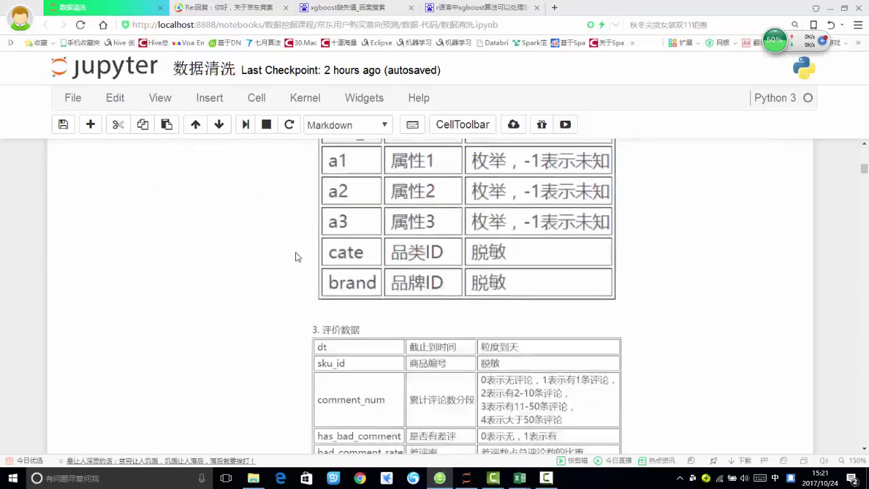
scroll(295, 257, "up", 15)
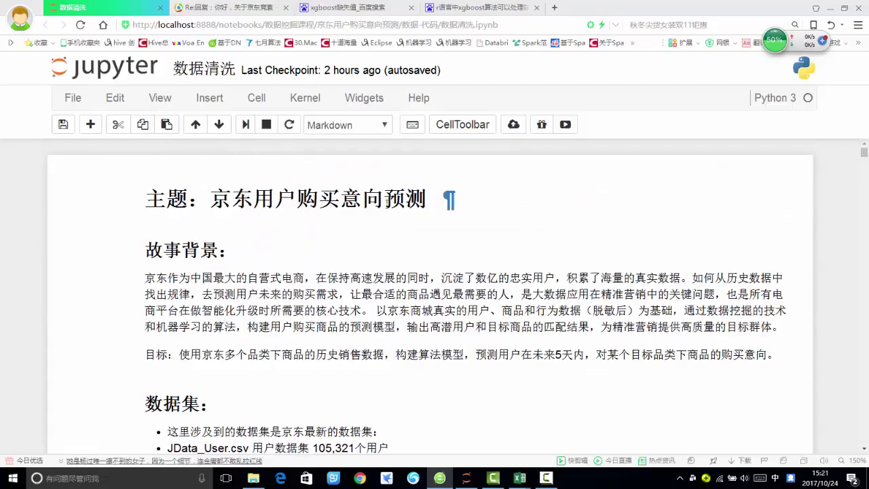
Step: Review the 数据清洗 checklist under 数据挖掘流程 and the notebook's user consistency and abnormal-date check cells
scroll(333, 225, "down", 10)
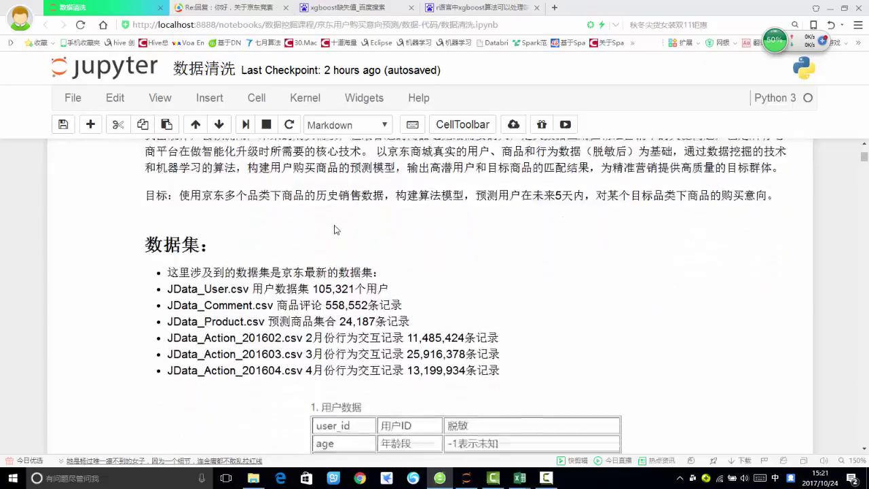
scroll(312, 241, "down", 6)
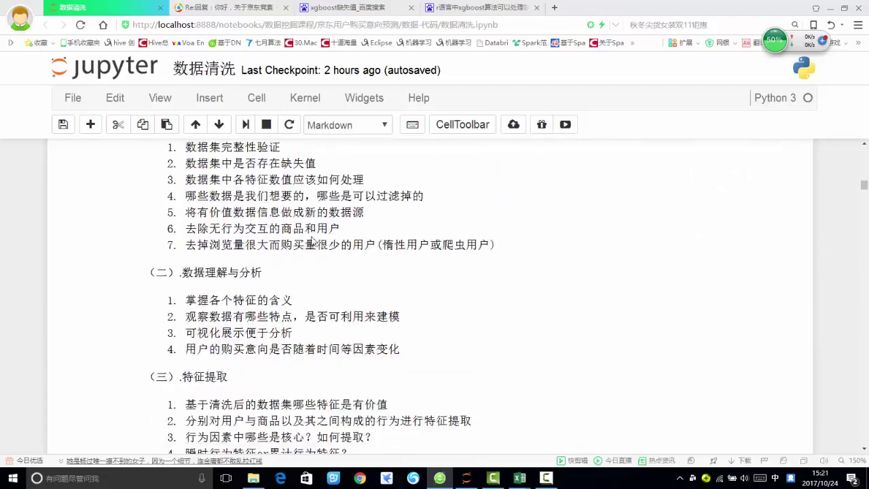
scroll(169, 221, "up", 2)
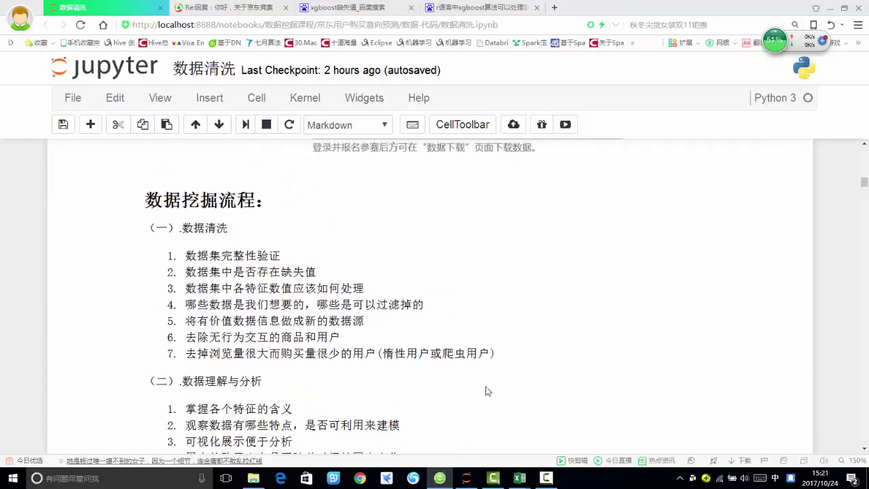
scroll(394, 291, "down", 20)
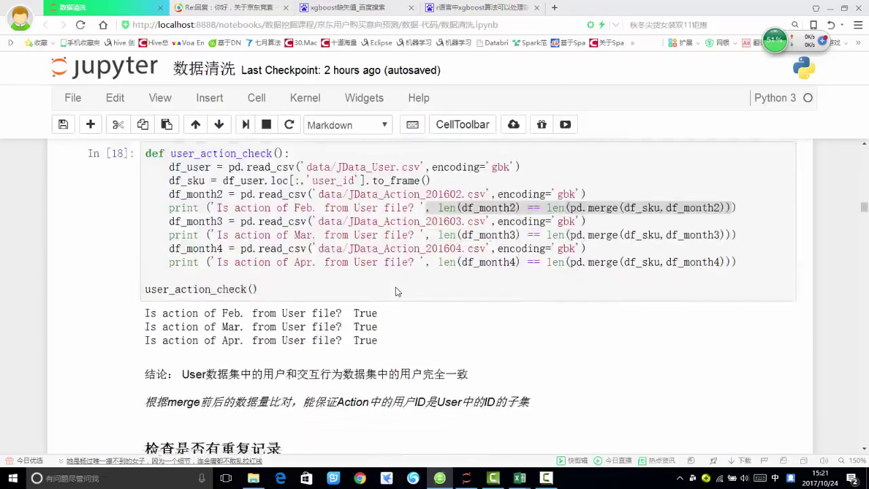
scroll(394, 288, "down", 20)
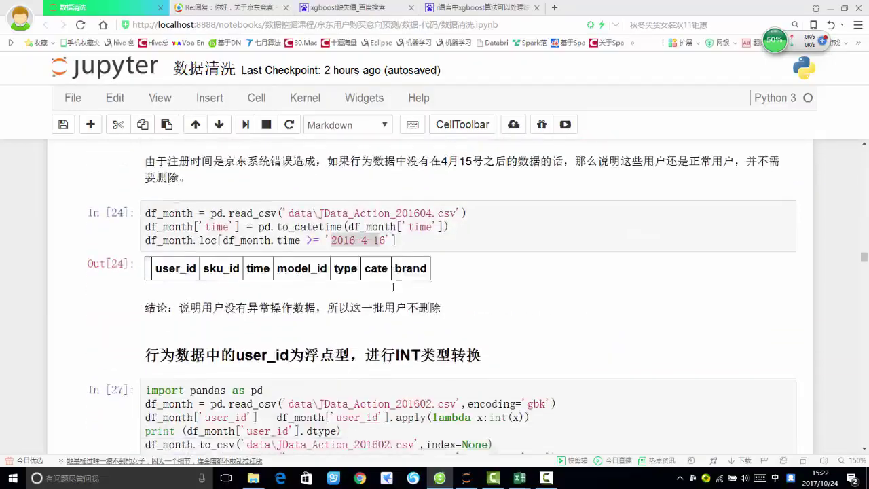
Step: Switch to the data folder in File Explorer and point out the dedup files and JData_Action_201604.csv
left_click(253, 479)
left_click_drag(416, 237, 252, 103)
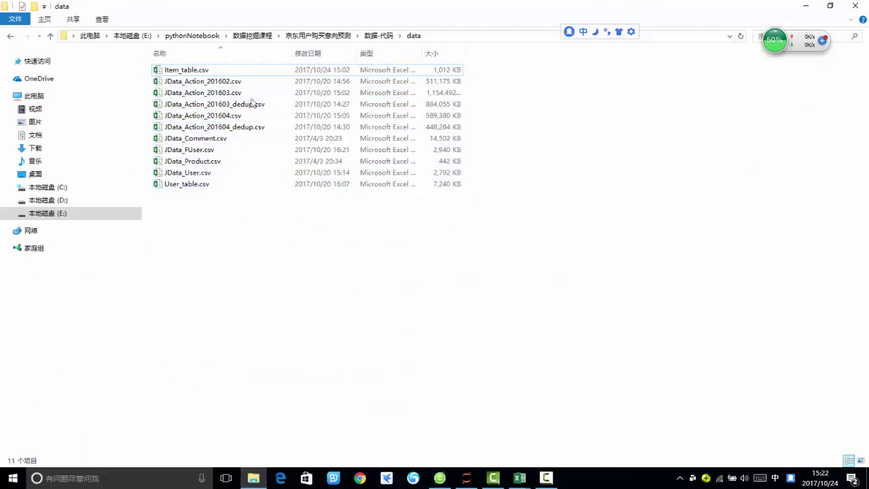
left_click(262, 104)
left_click(258, 127)
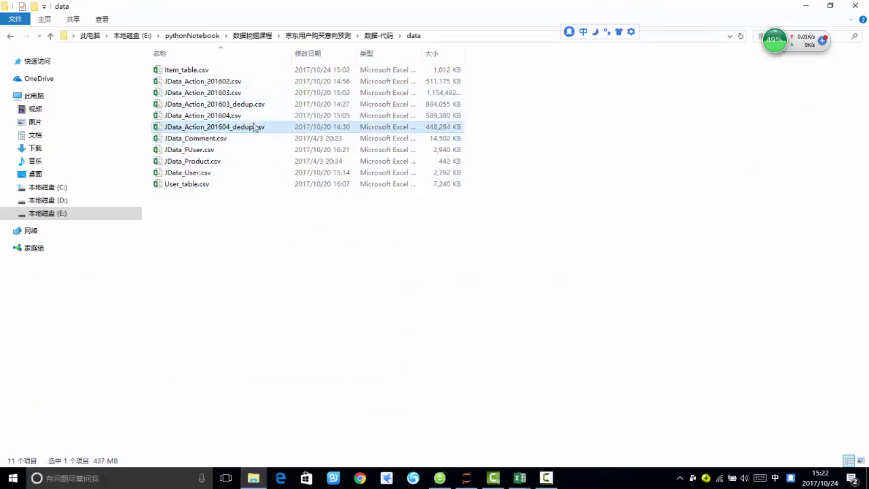
left_click(251, 104)
left_click(256, 115)
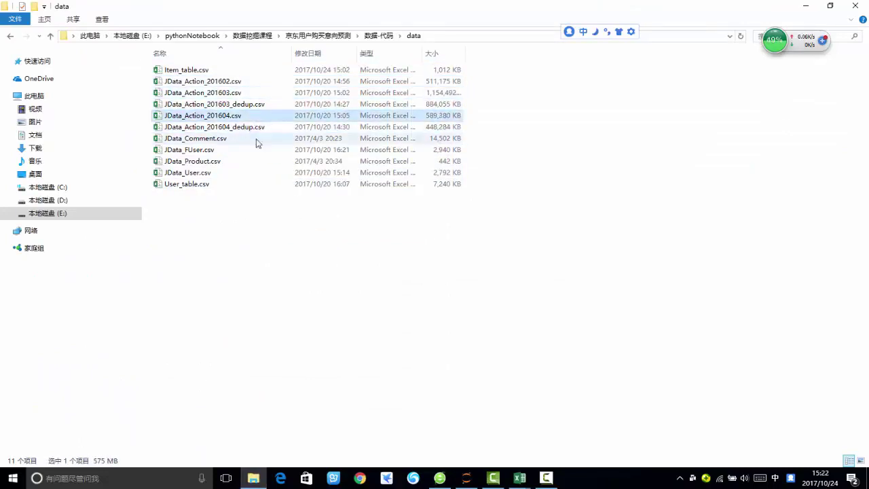
Step: Return to the 数据清洗 notebook from File Explorer and review the 数据清洗 checklist and later stages under 数据挖掘流程
left_click(805, 6)
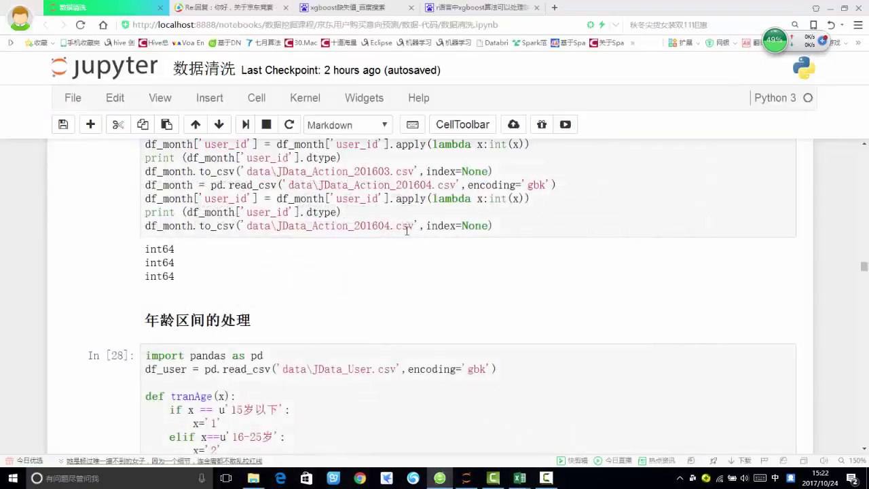
scroll(469, 233, "down", 2)
scroll(469, 233, "up", 6)
scroll(469, 233, "up", 10)
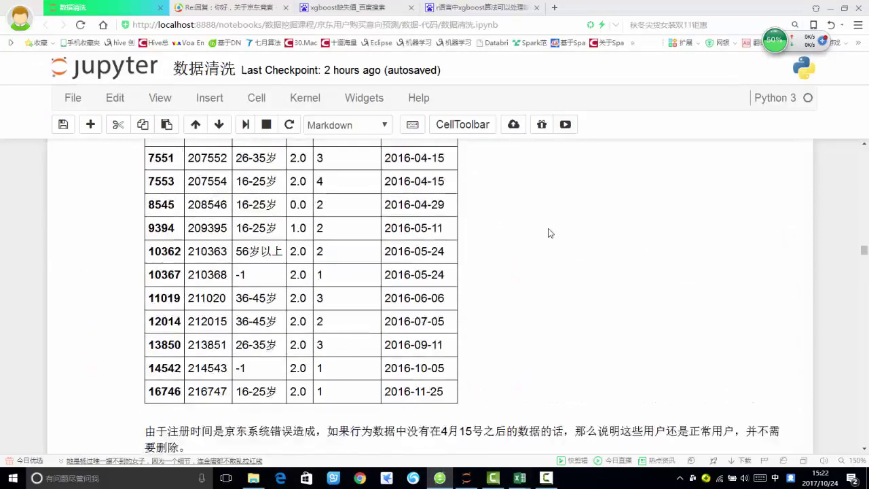
scroll(550, 228, "up", 15)
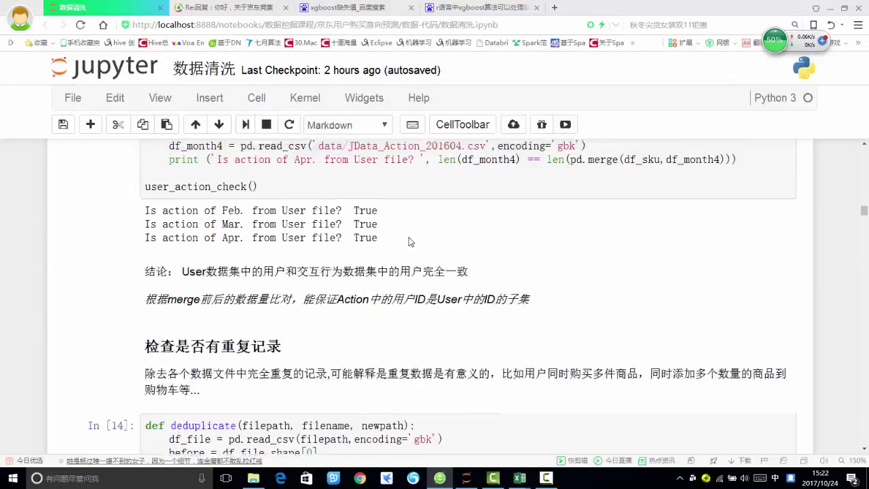
scroll(304, 225, "up", 15)
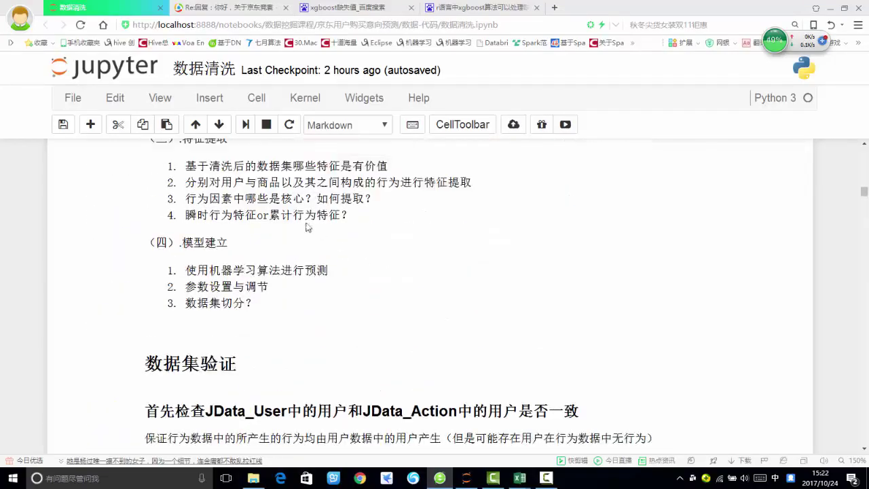
scroll(297, 226, "up", 2)
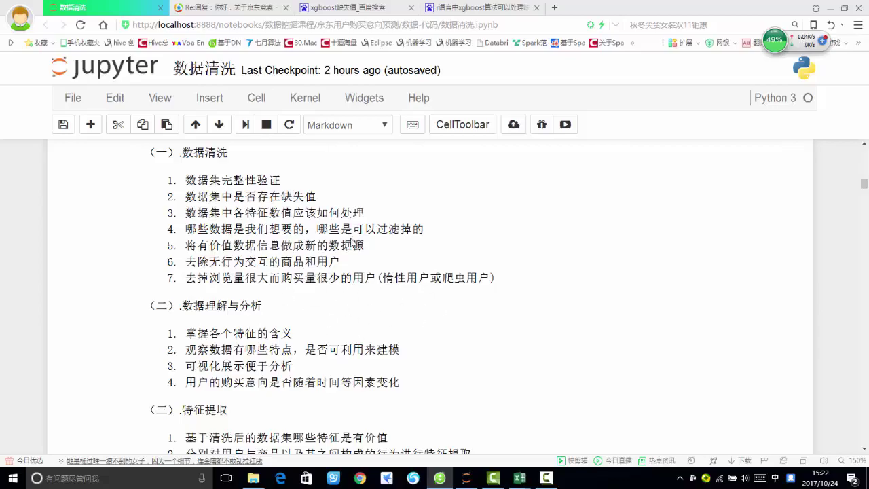
scroll(326, 245, "up", 2)
scroll(189, 279, "down", 1)
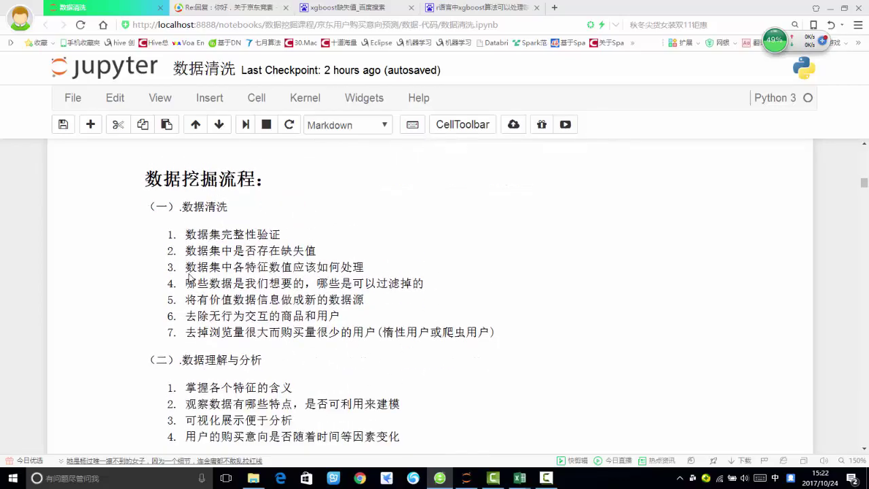